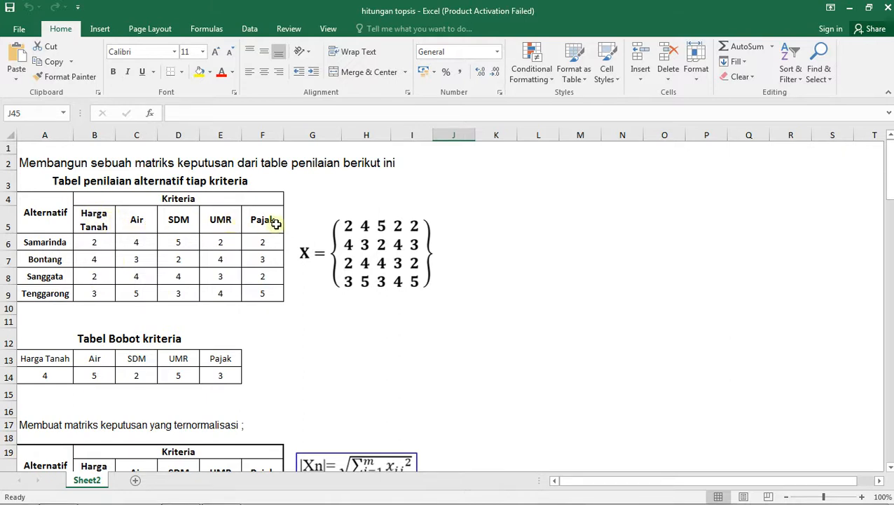
Label the Harga Tanah criterion as Cost and the Air criterion as Benefit in row 15, directly beneath the criteria weights.
{"action": "left_click", "coordinate": [97, 223]}
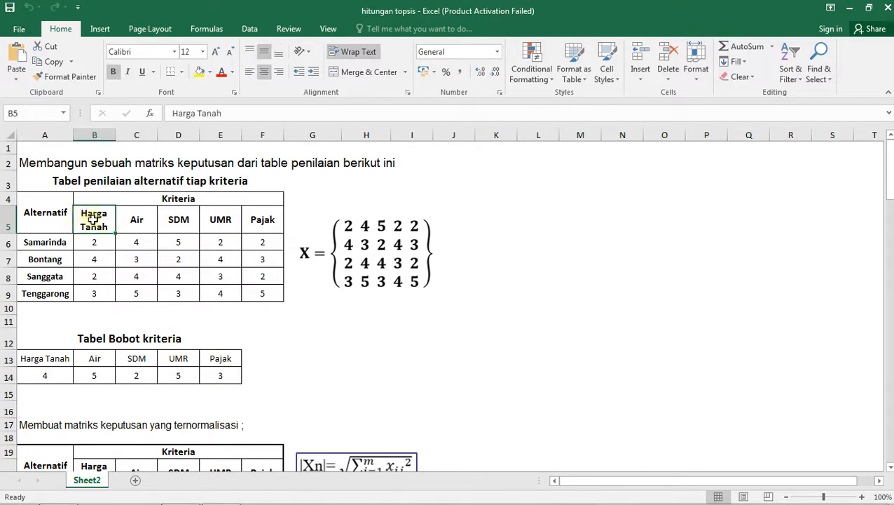
{"action": "left_click", "coordinate": [38, 396]}
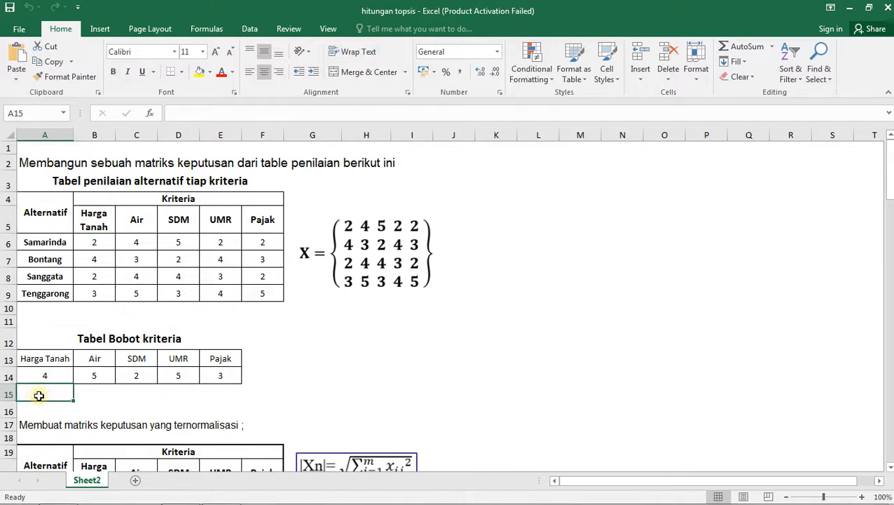
{"action": "type", "text": "Co"}
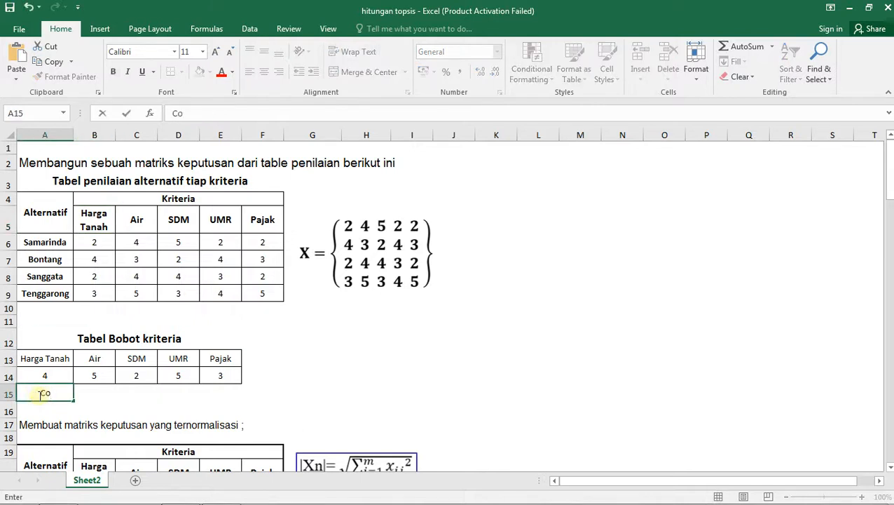
{"action": "type", "text": "st"}
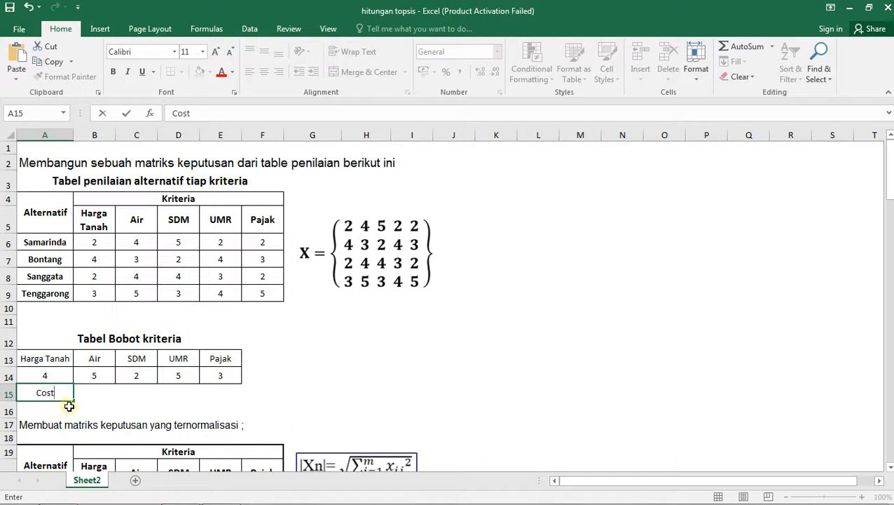
{"action": "left_click", "coordinate": [95, 392]}
{"action": "type", "text": "B"}
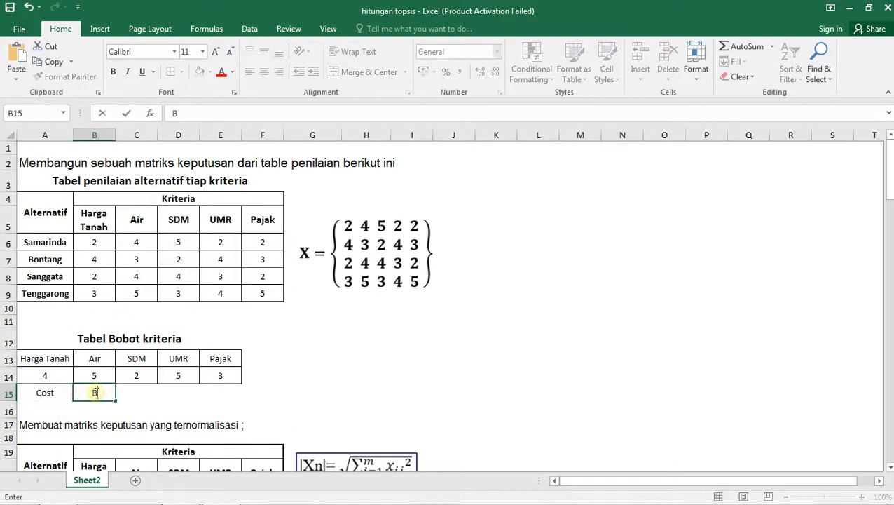
{"action": "type", "text": "enefit"}
Label the SDM, UMR and Pajak criteria as Benefit in row 15, beneath their weights.
{"action": "left_click", "coordinate": [139, 394]}
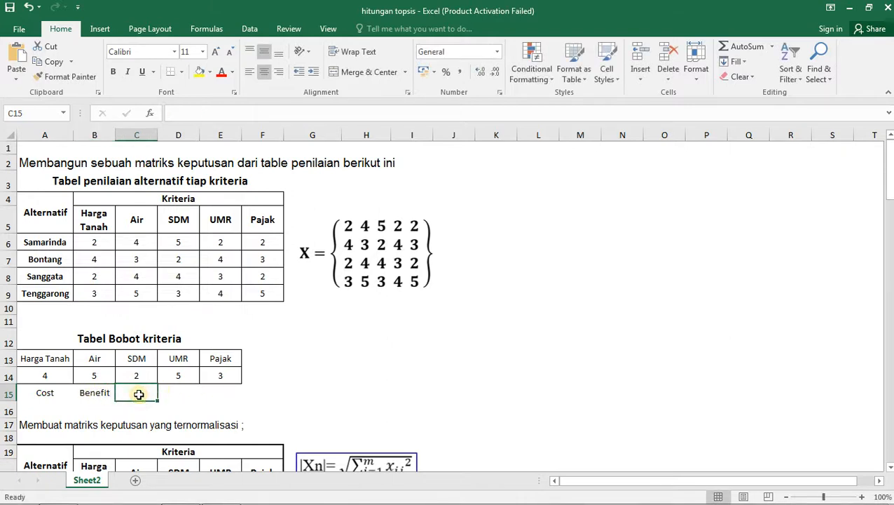
{"action": "type", "text": "Benefit"}
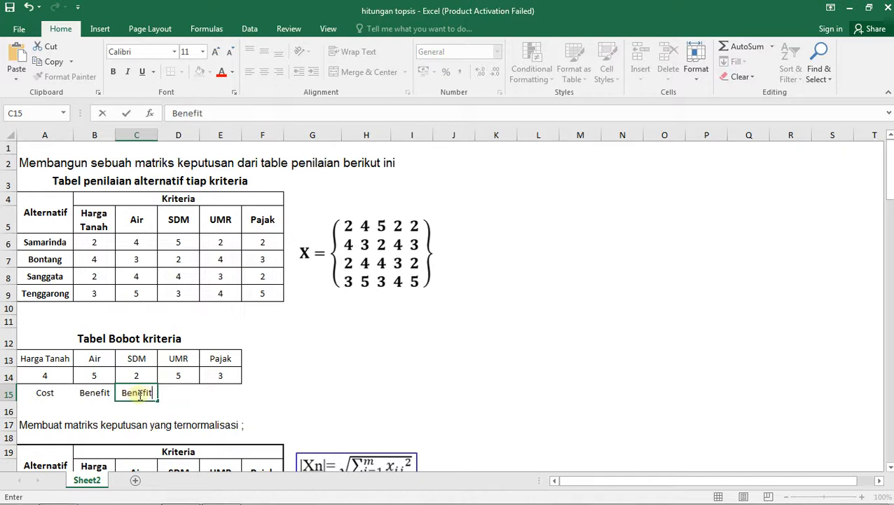
{"action": "left_click", "coordinate": [171, 394]}
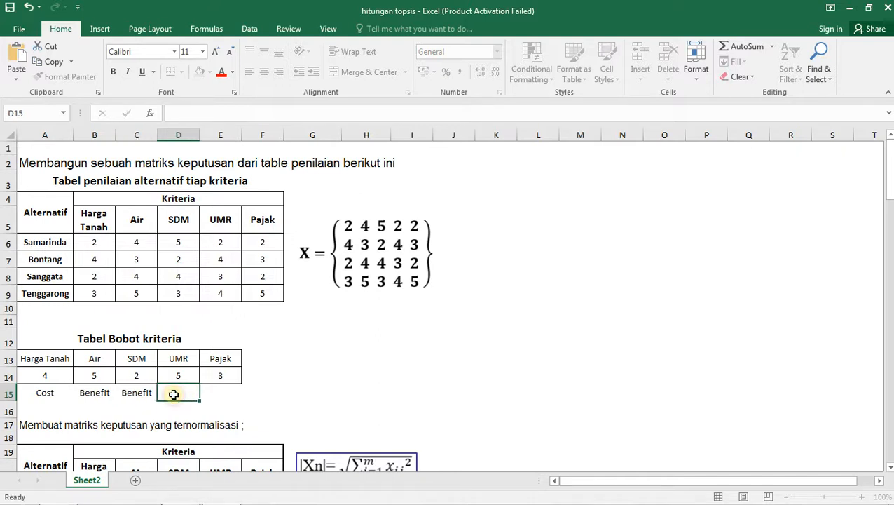
{"action": "type", "text": "Beneg"}
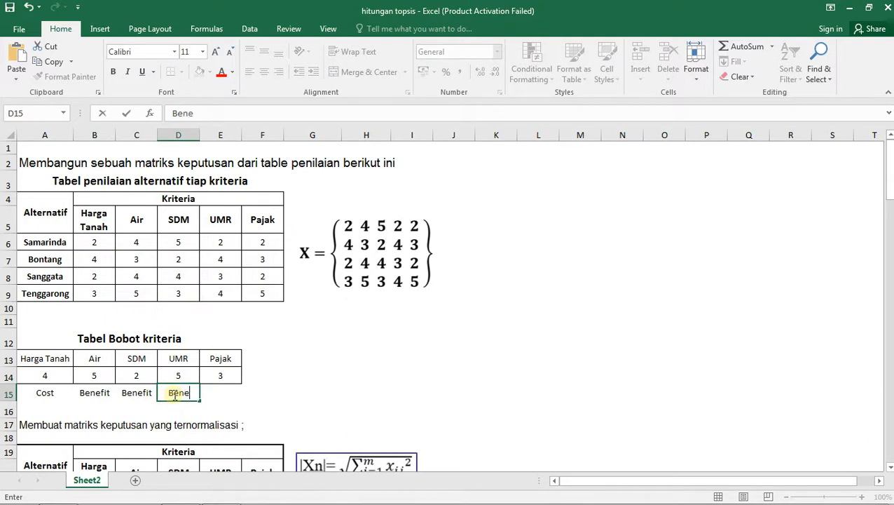
{"action": "key", "text": "BackSpace"}
{"action": "type", "text": "fit"}
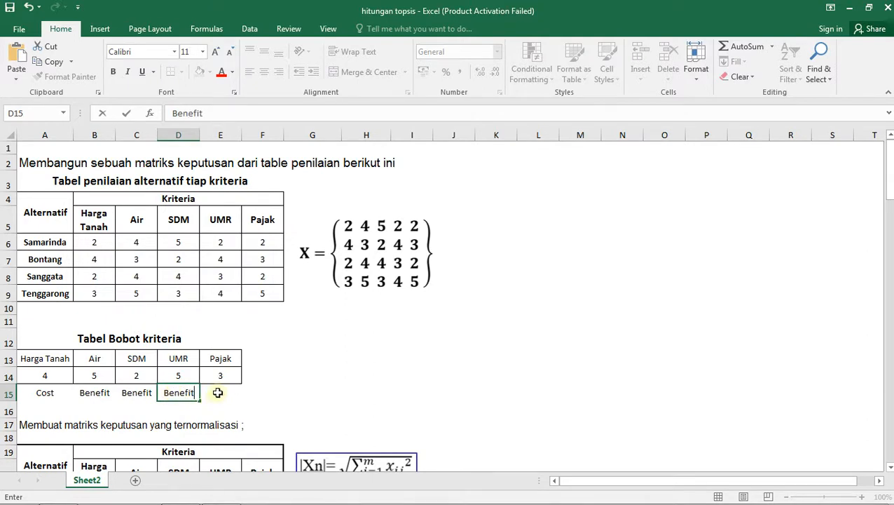
{"action": "left_click", "coordinate": [220, 394]}
{"action": "type", "text": "Be"}
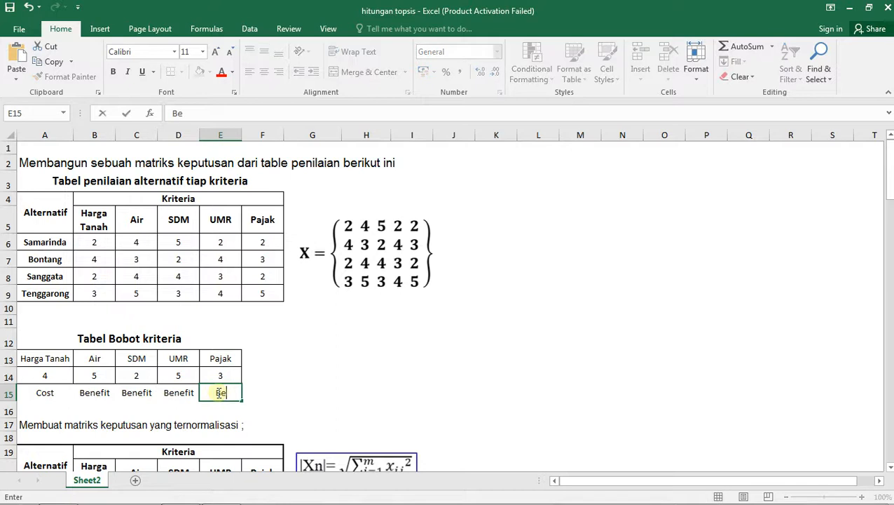
{"action": "type", "text": "nefit"}
{"action": "left_click", "coordinate": [311, 358]}
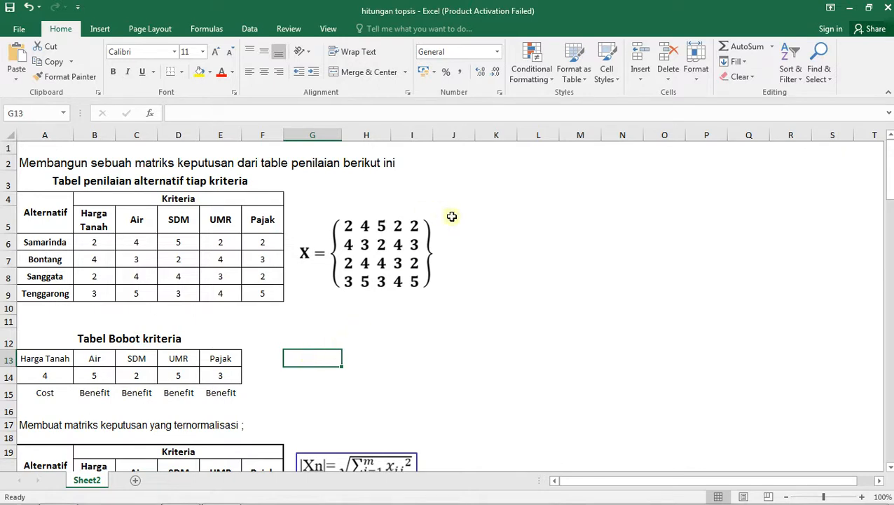
Examine the ratings of all four alternatives across the five criteria in B6:F9.
{"action": "scroll", "coordinate": [182, 406], "scroll_direction": "down", "scroll_amount": 2}
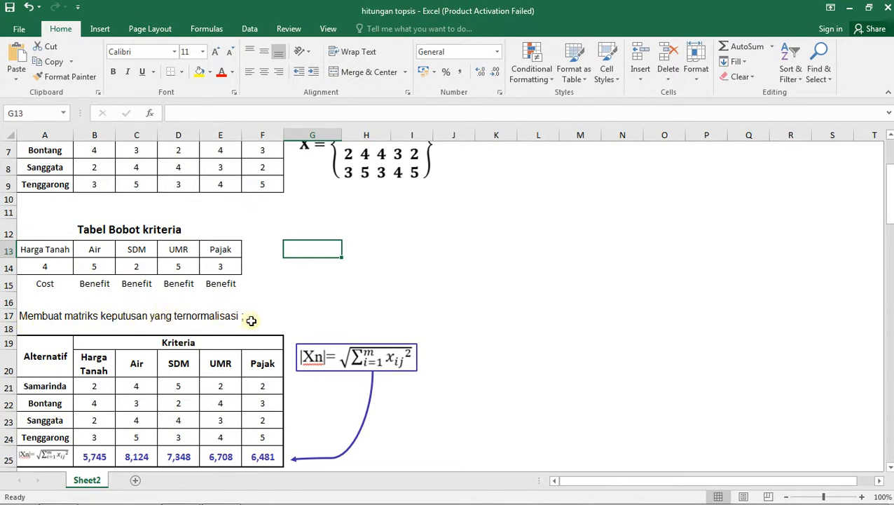
{"action": "scroll", "coordinate": [251, 320], "scroll_direction": "up", "scroll_amount": 1}
{"action": "left_click", "coordinate": [91, 192]}
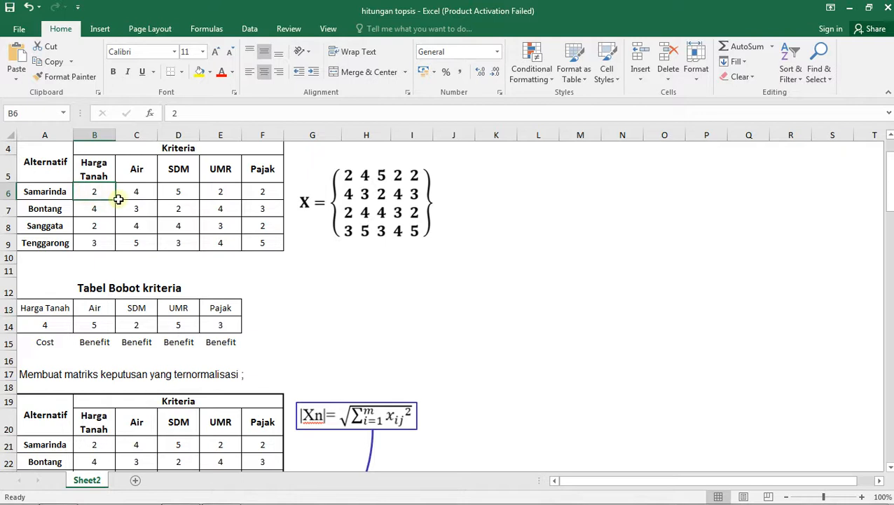
{"action": "key", "text": "shift+Right"}
{"action": "key", "text": "shift+Right"}
{"action": "key", "text": "shift+Right"}
{"action": "key", "text": "shift+Right"}
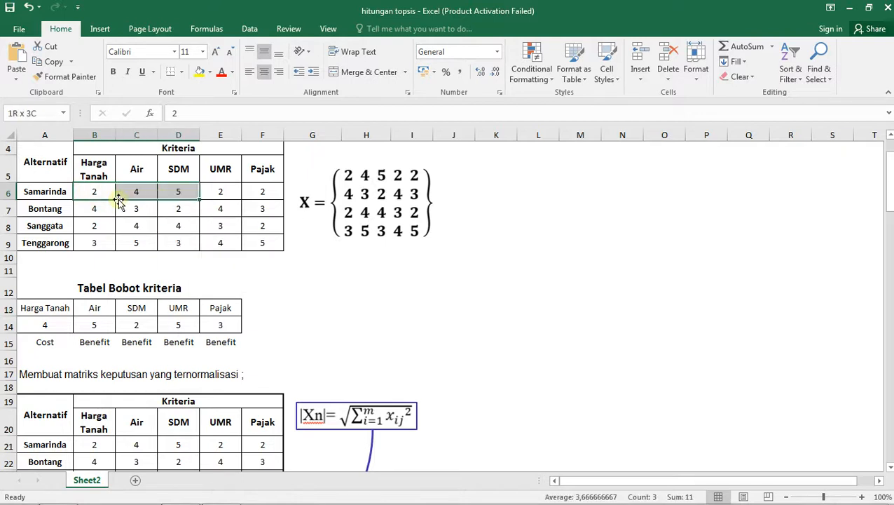
{"action": "key", "text": "shift+Down"}
{"action": "key", "text": "shift+Down"}
{"action": "key", "text": "shift+Down"}
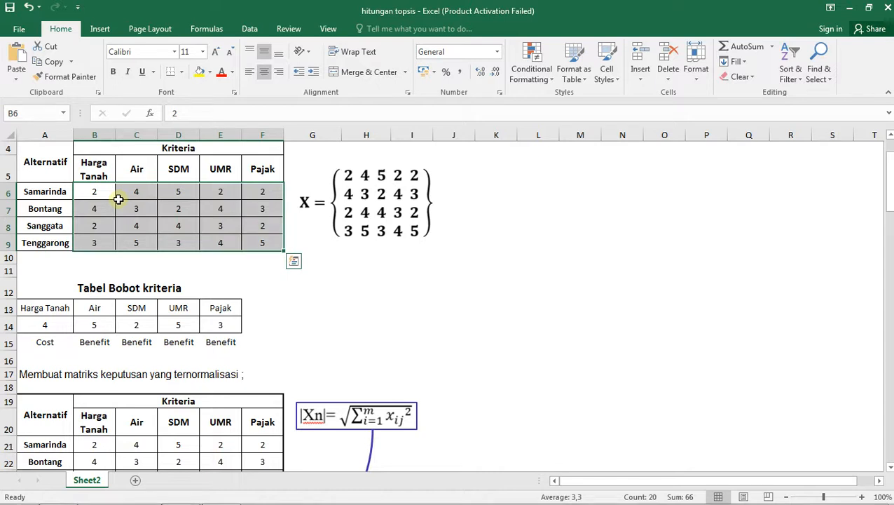
Review the normalised decision matrix section, including the |Xn| row and the picture of the rij formula.
{"action": "key", "text": "Down"}
{"action": "key", "text": "Down"}
{"action": "key", "text": "Down"}
{"action": "key", "text": "Down"}
{"action": "key", "text": "Down"}
{"action": "key", "text": "Down"}
{"action": "key", "text": "Down"}
{"action": "key", "text": "Down"}
{"action": "key", "text": "Down"}
{"action": "key", "text": "Down"}
{"action": "key", "text": "Down"}
{"action": "key", "text": "Down"}
{"action": "key", "text": "Down"}
{"action": "key", "text": "Down"}
{"action": "key", "text": "Down"}
{"action": "key", "text": "Down"}
{"action": "key", "text": "Down"}
{"action": "key", "text": "Down"}
{"action": "key", "text": "Down"}
{"action": "key", "text": "Down"}
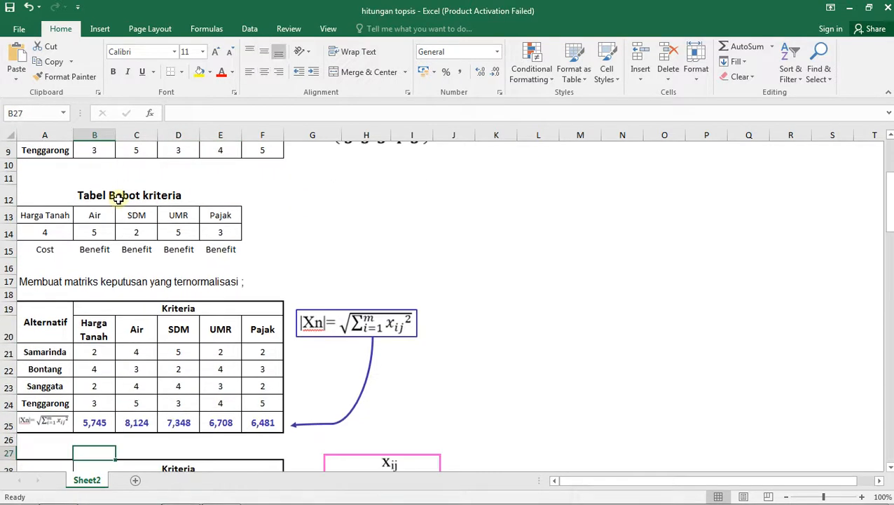
{"action": "key", "text": "Down"}
{"action": "key", "text": "Up"}
{"action": "key", "text": "Up"}
{"action": "key", "text": "Right"}
{"action": "key", "text": "Right"}
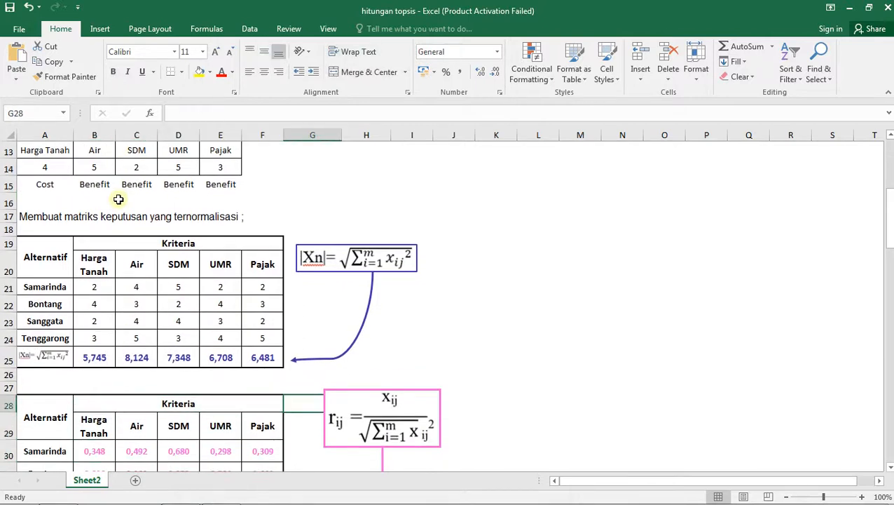
{"action": "left_click", "coordinate": [387, 395]}
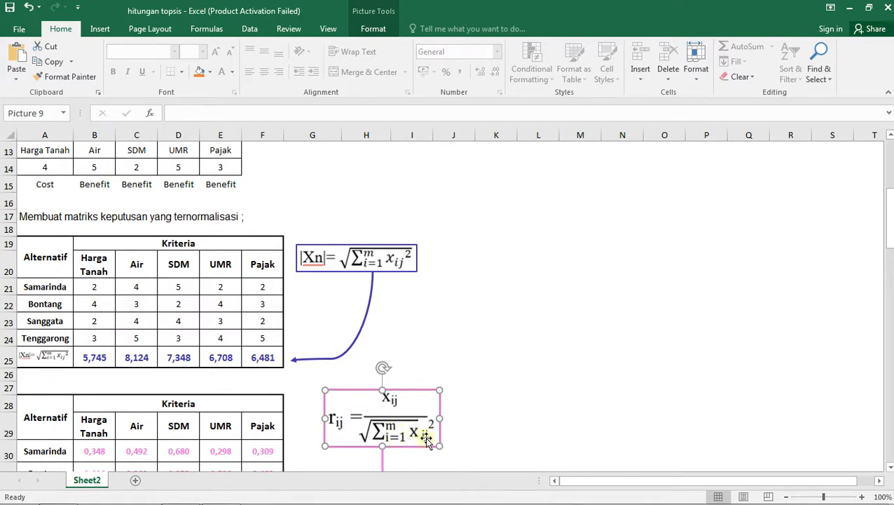
{"action": "left_click", "coordinate": [408, 358]}
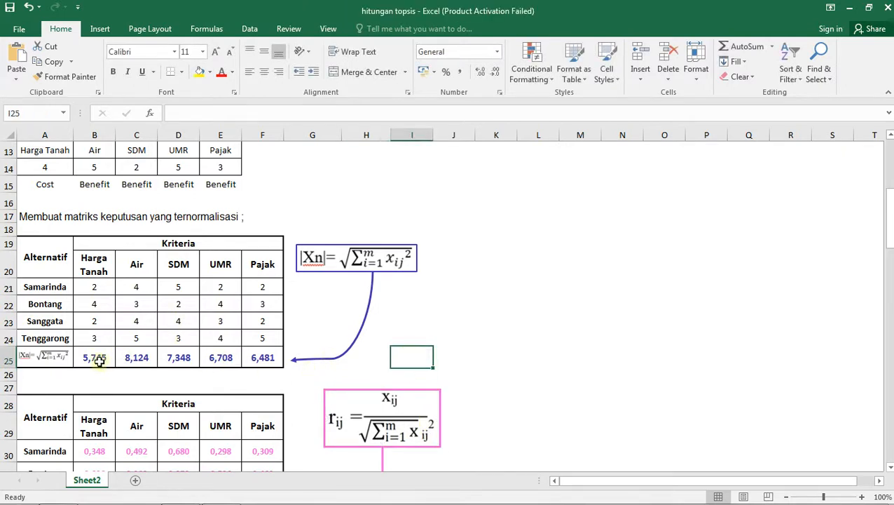
Examine the |Xn| formula for Harga Tanah in B25 and the four ratings in B21:B24 that it uses.
{"action": "left_click", "coordinate": [55, 359]}
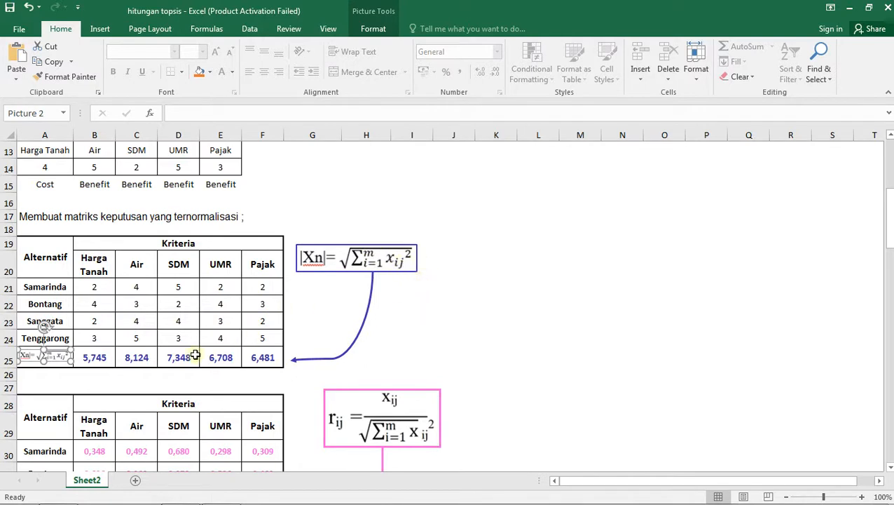
{"action": "left_click", "coordinate": [98, 358]}
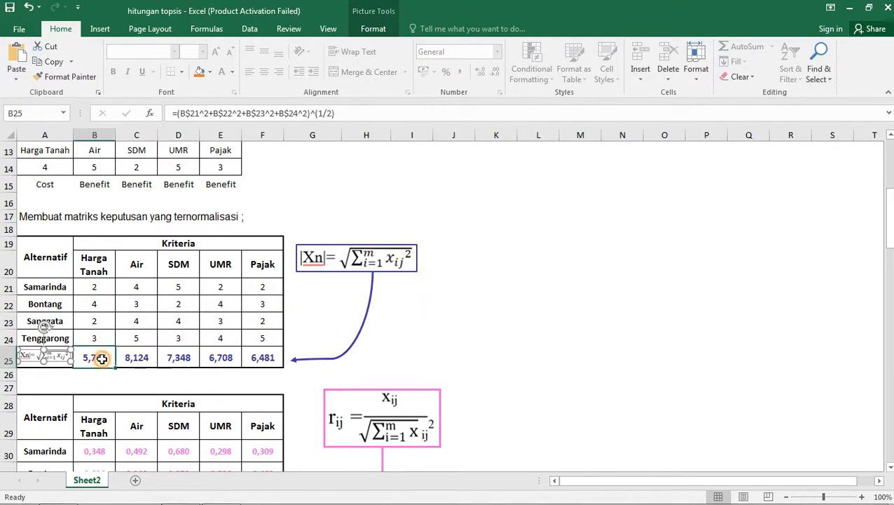
{"action": "left_click", "coordinate": [125, 384]}
{"action": "left_click", "coordinate": [97, 357]}
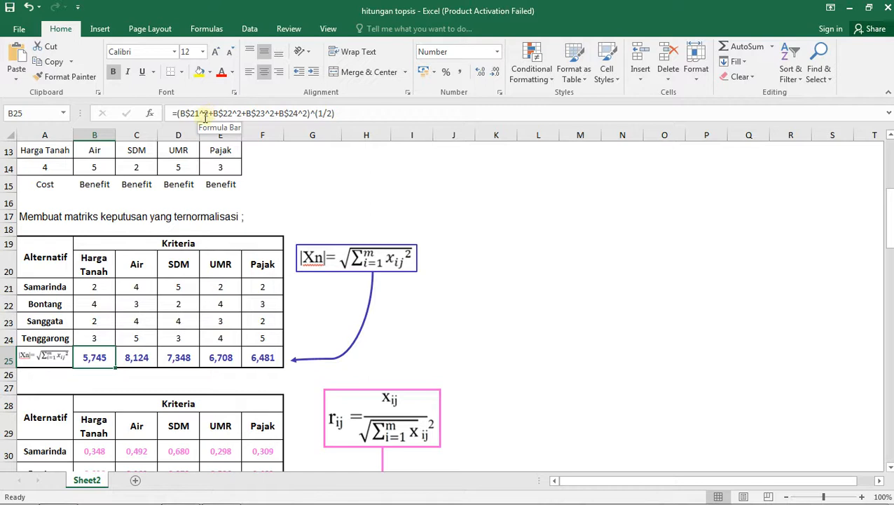
{"action": "left_click", "coordinate": [95, 285]}
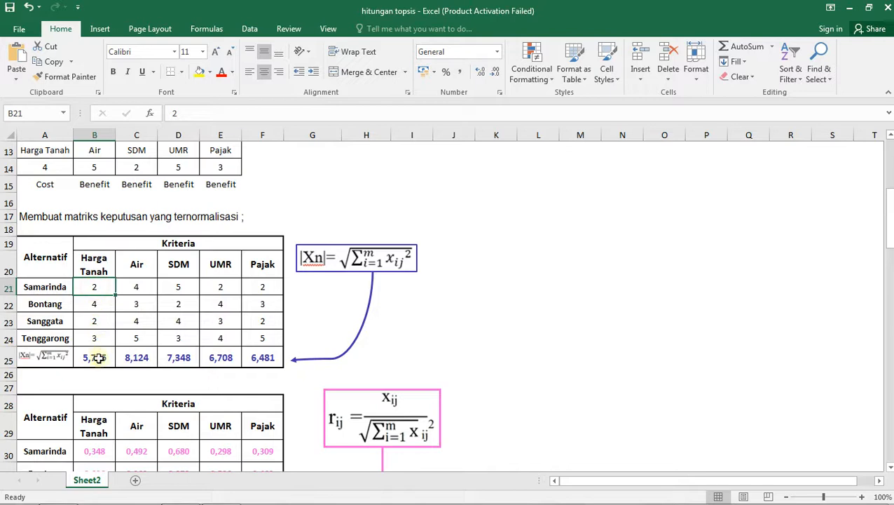
{"action": "left_click", "coordinate": [105, 305]}
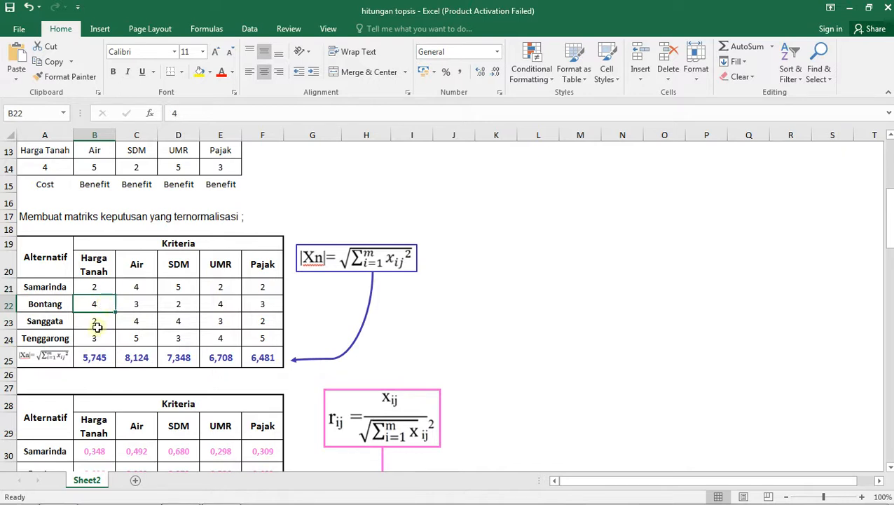
{"action": "left_click", "coordinate": [100, 323]}
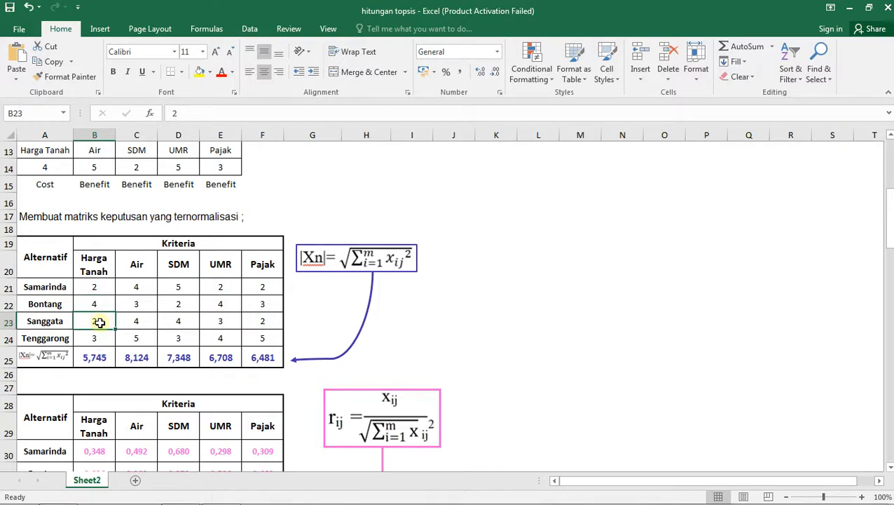
{"action": "left_click", "coordinate": [96, 339]}
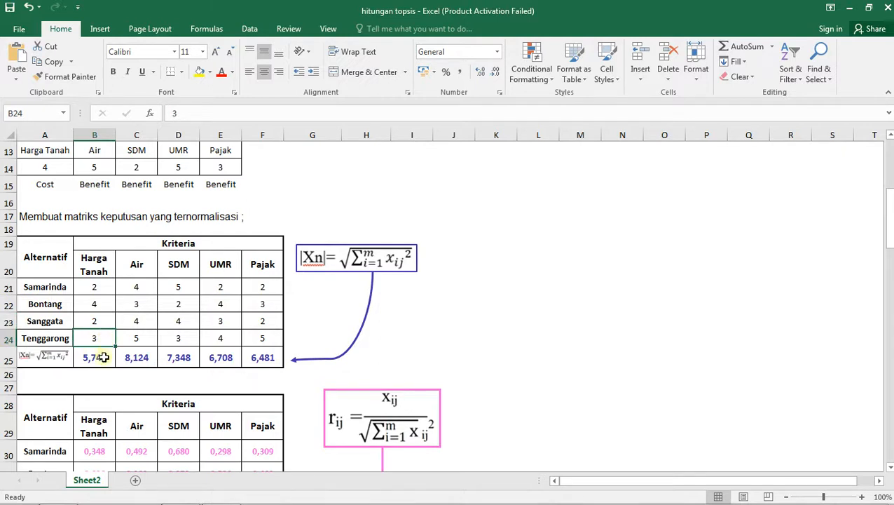
{"action": "left_click", "coordinate": [111, 356]}
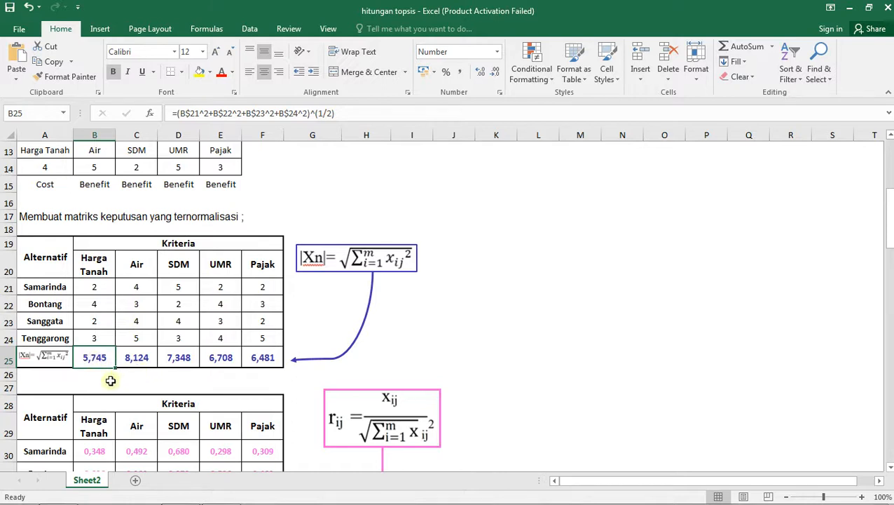
Examine the |Xn| formulas for Air, SDM and UMR in C25:E25 together with the ratings above them.
{"action": "left_click", "coordinate": [139, 259]}
{"action": "left_click_drag", "start_coordinate": [139, 259], "coordinate": [136, 359]}
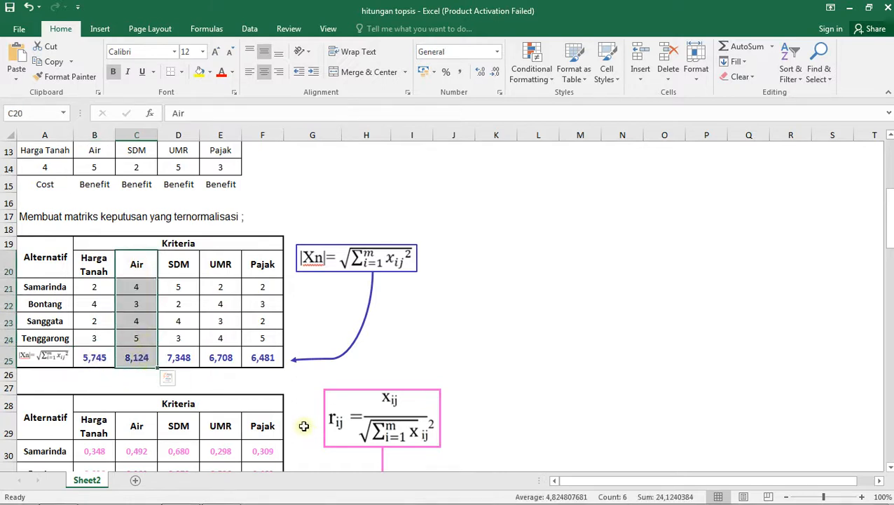
{"action": "left_click", "coordinate": [138, 358]}
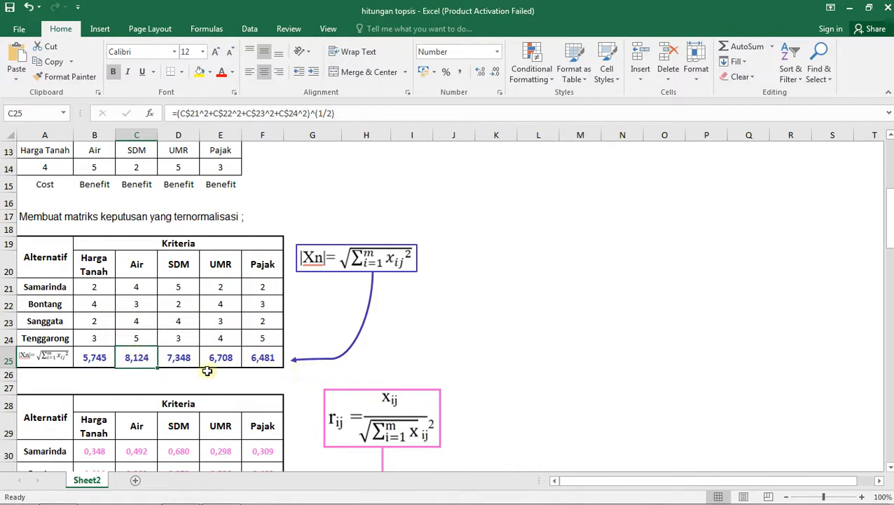
{"action": "left_click", "coordinate": [182, 357]}
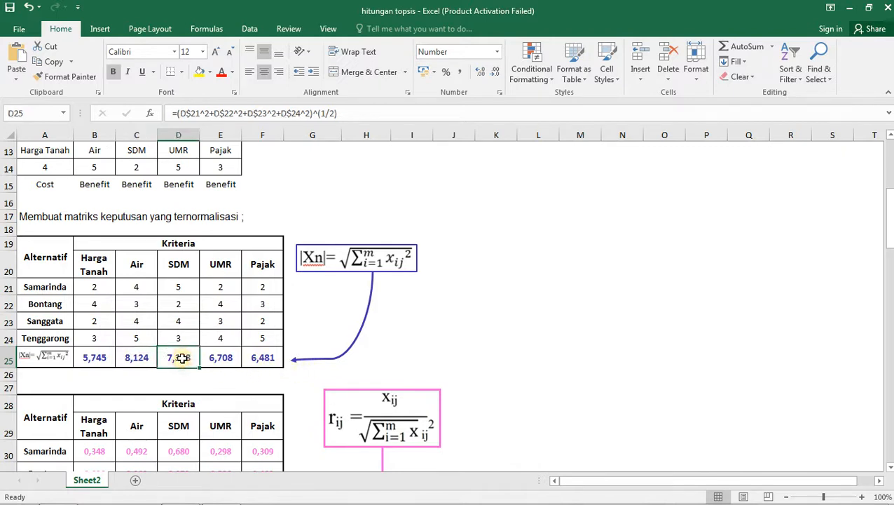
{"action": "left_click_drag", "start_coordinate": [188, 287], "coordinate": [190, 363]}
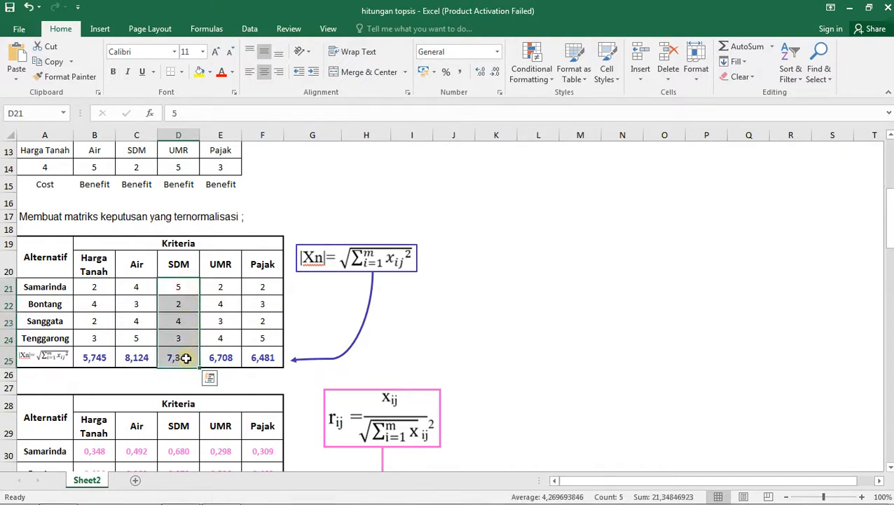
{"action": "left_click", "coordinate": [184, 356]}
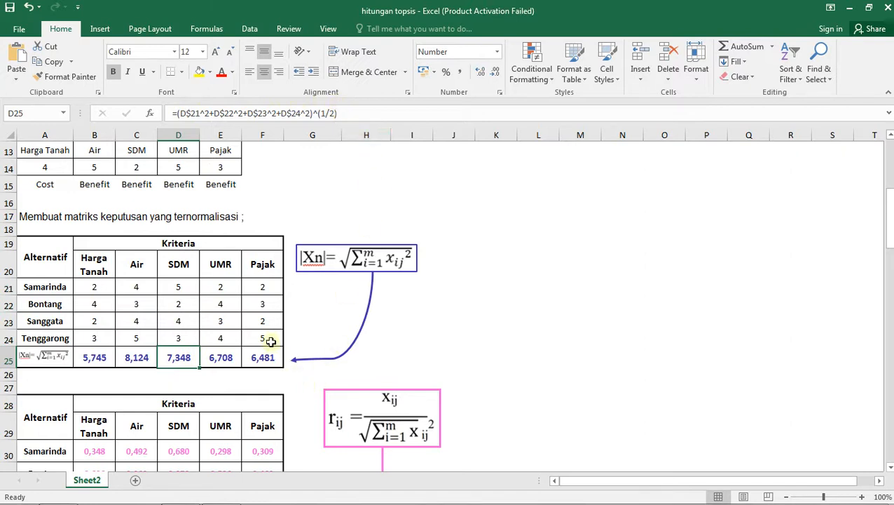
{"action": "left_click_drag", "start_coordinate": [219, 280], "coordinate": [220, 358]}
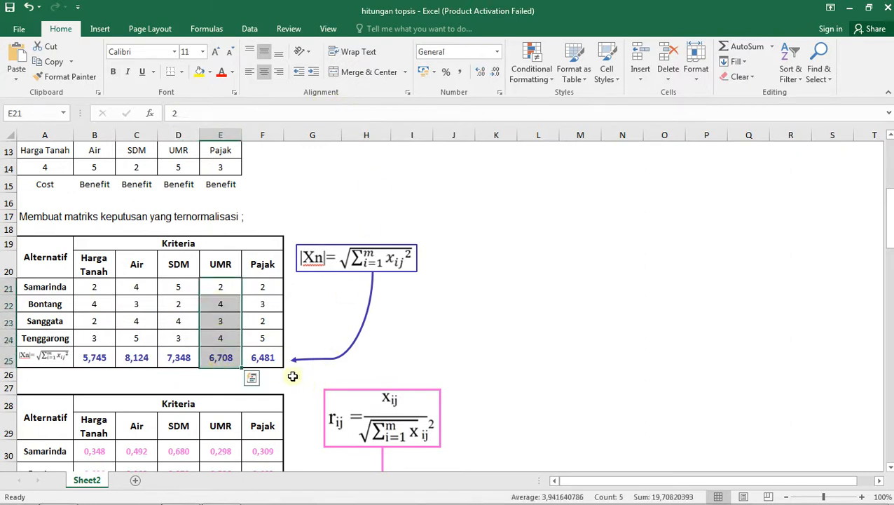
{"action": "left_click", "coordinate": [216, 358]}
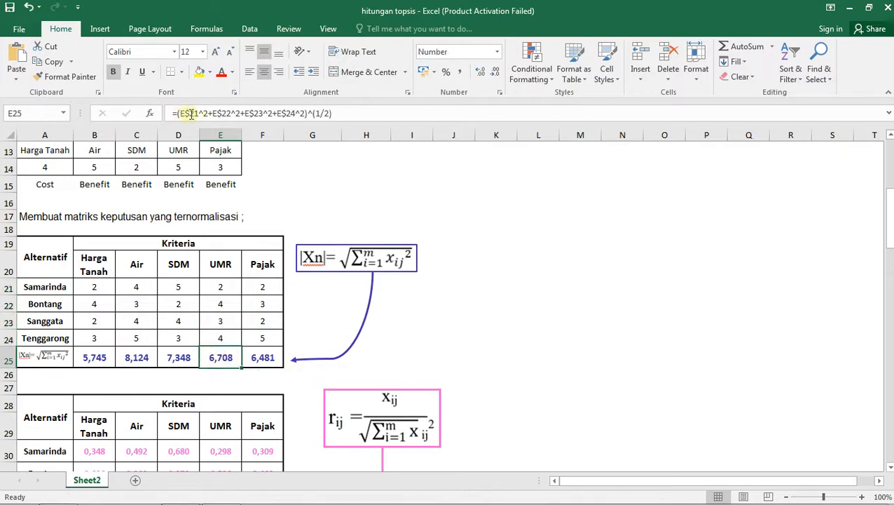
Examine the |Xn| formulas for UMR and Pajak in E25:F25, including the four Pajak ratings in F21:F24.
{"action": "left_click", "coordinate": [336, 113]}
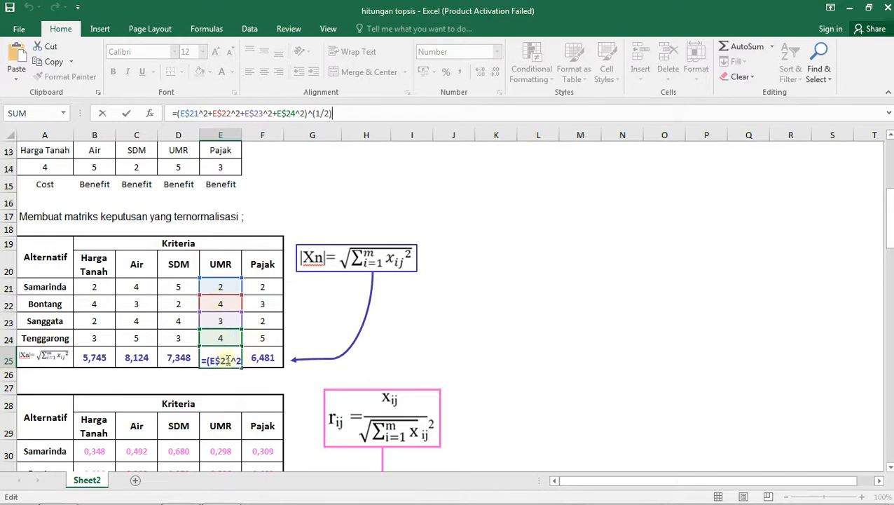
{"action": "left_click", "coordinate": [263, 358]}
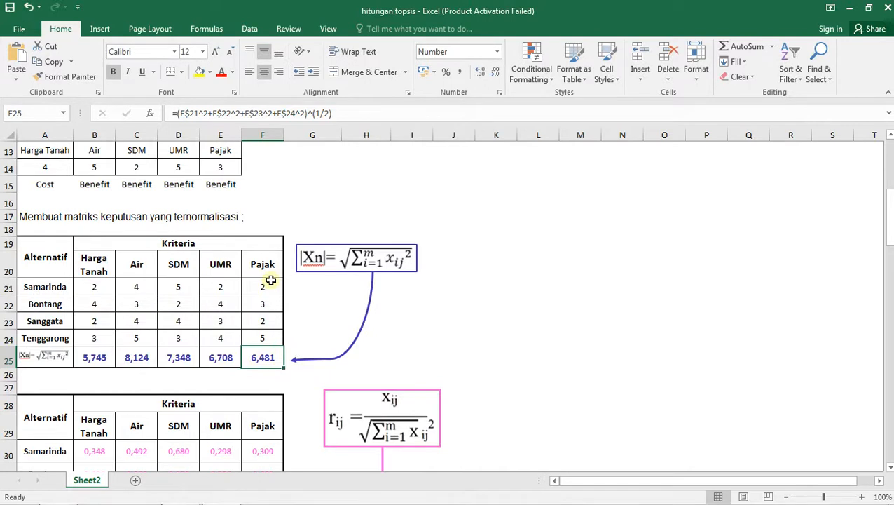
{"action": "left_click_drag", "start_coordinate": [271, 280], "coordinate": [270, 339]}
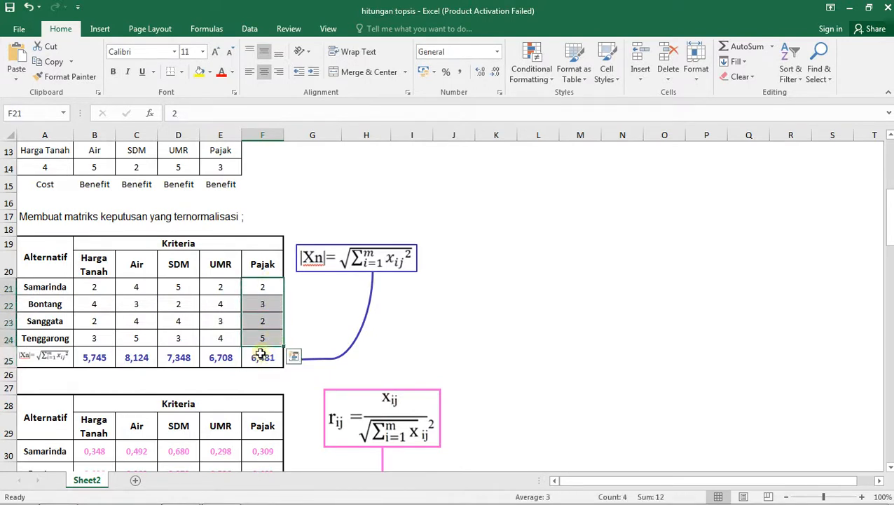
{"action": "left_click", "coordinate": [272, 358]}
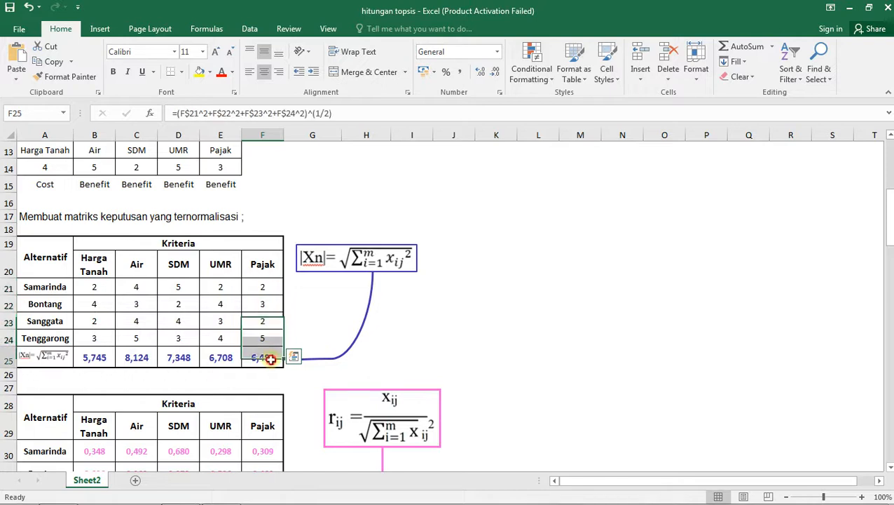
{"action": "left_click", "coordinate": [339, 114]}
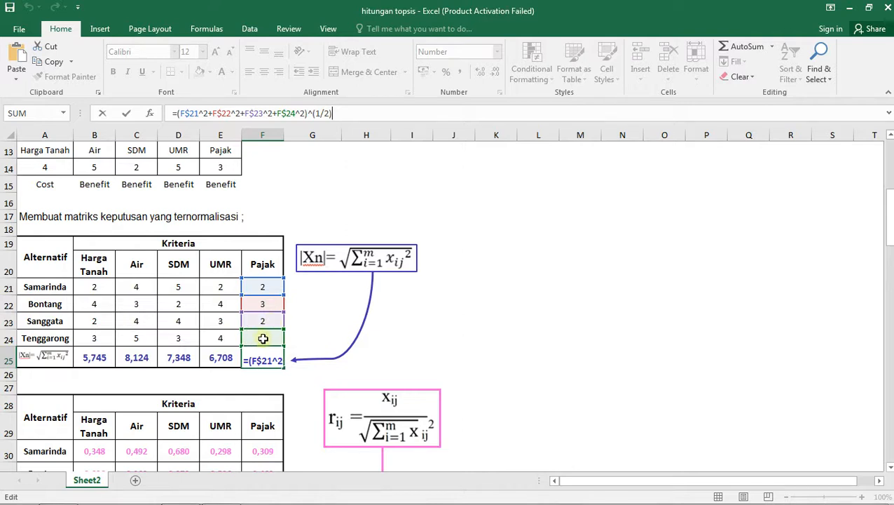
{"action": "left_click", "coordinate": [307, 331]}
{"action": "left_click", "coordinate": [269, 358]}
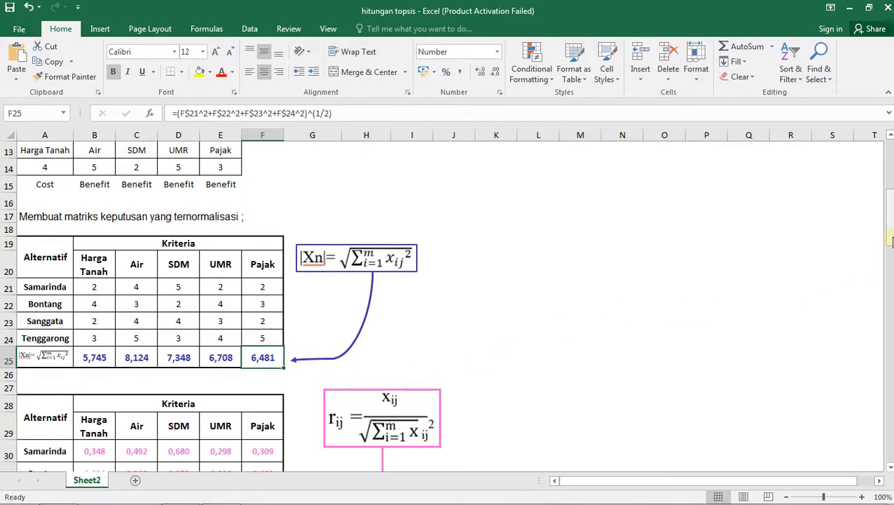
Review the normalised ratings table in rows 28 to 33 and the picture of the rij formula beside it.
{"action": "left_click", "coordinate": [236, 397]}
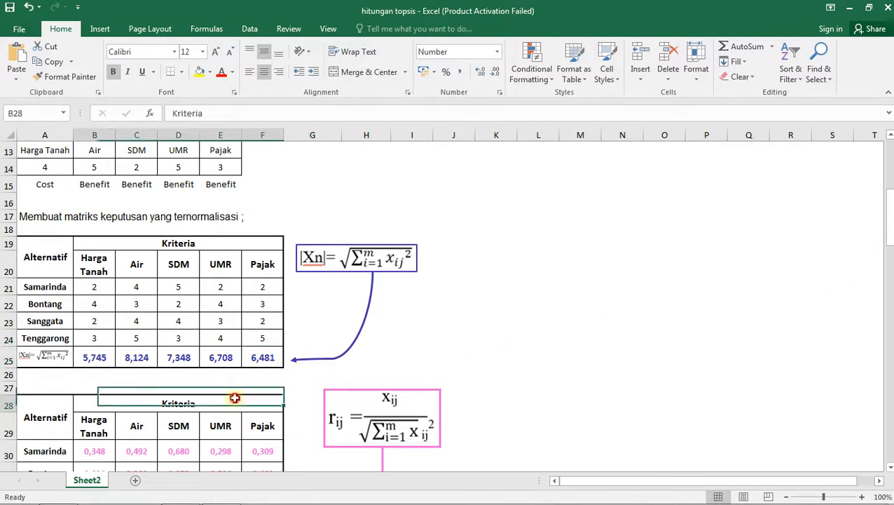
{"action": "key", "text": "Down"}
{"action": "key", "text": "Down"}
{"action": "key", "text": "Down"}
{"action": "key", "text": "Down"}
{"action": "key", "text": "Down"}
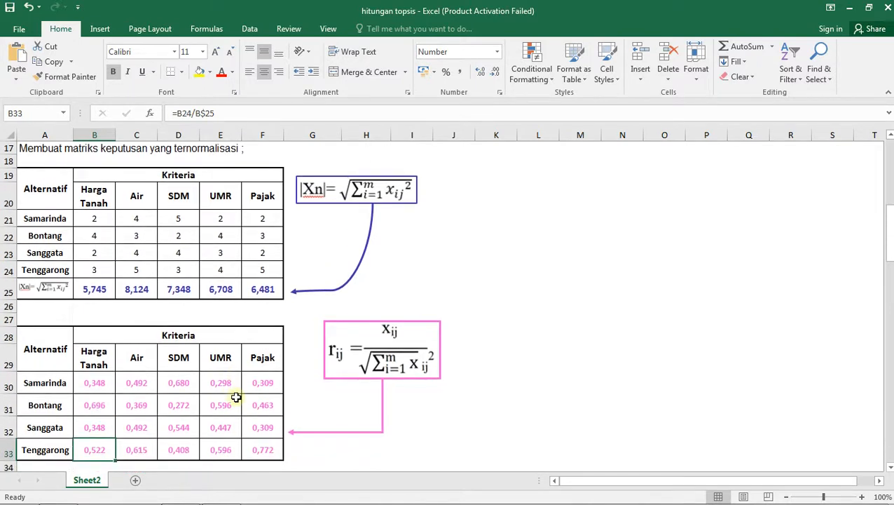
{"action": "key", "text": "Down"}
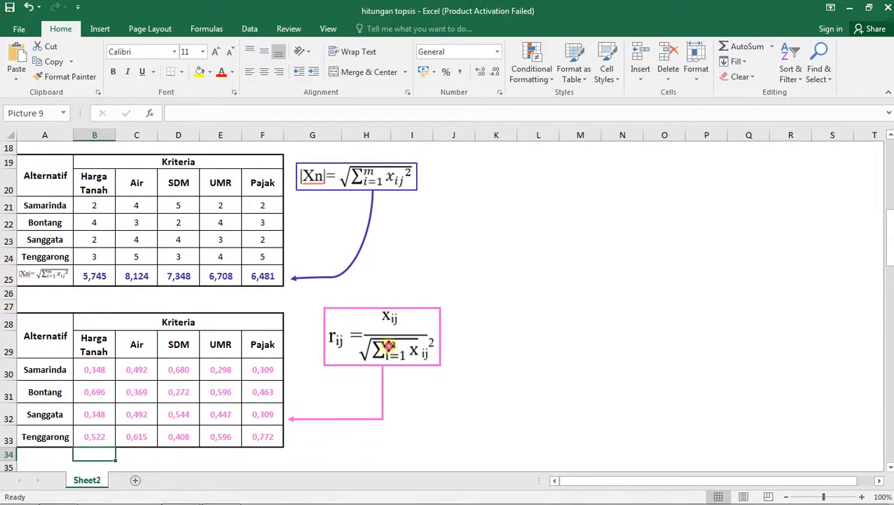
{"action": "left_click", "coordinate": [378, 346]}
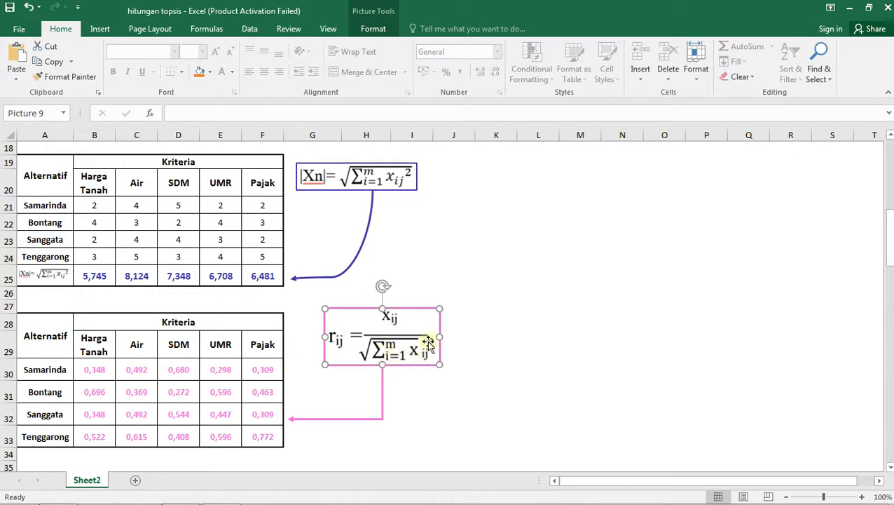
Examine Samarinda's normalised Harga Tanah formula in B30 together with its rating in B21 and the |Xn| value in B25.
{"action": "left_click", "coordinate": [104, 373]}
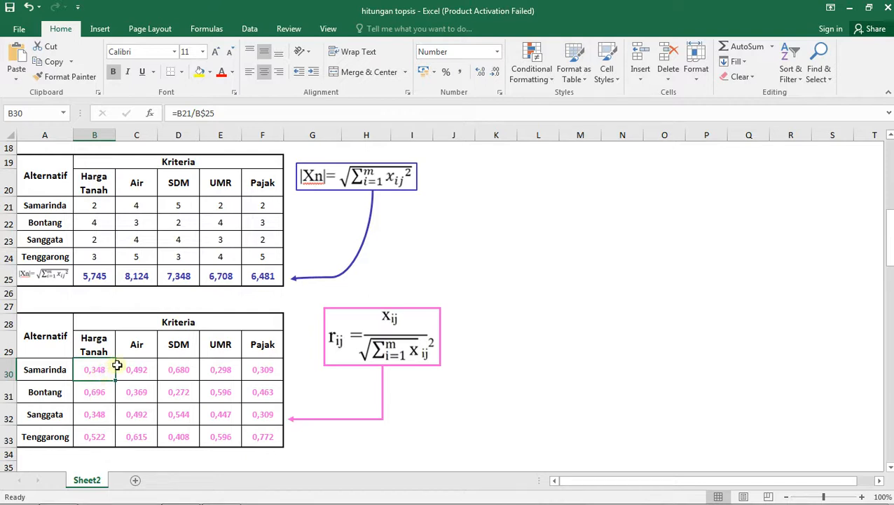
{"action": "left_click", "coordinate": [92, 202]}
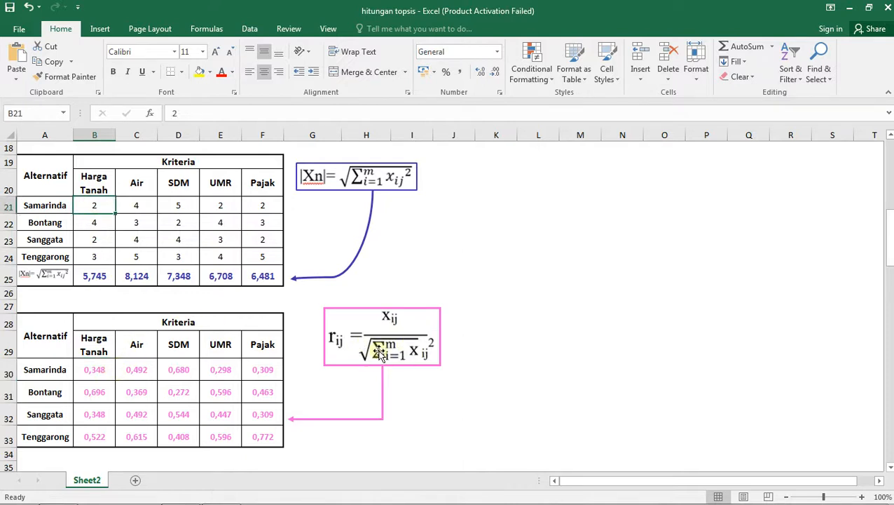
{"action": "left_click", "coordinate": [100, 278]}
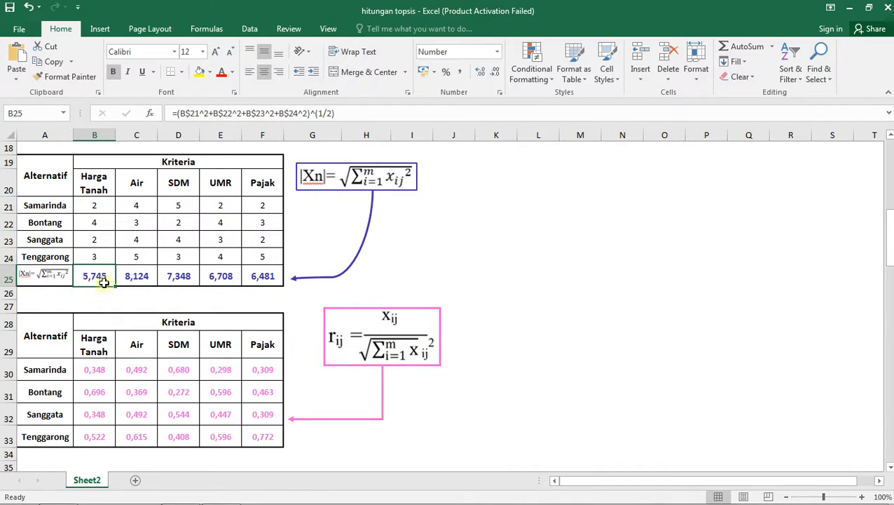
{"action": "left_click", "coordinate": [104, 370]}
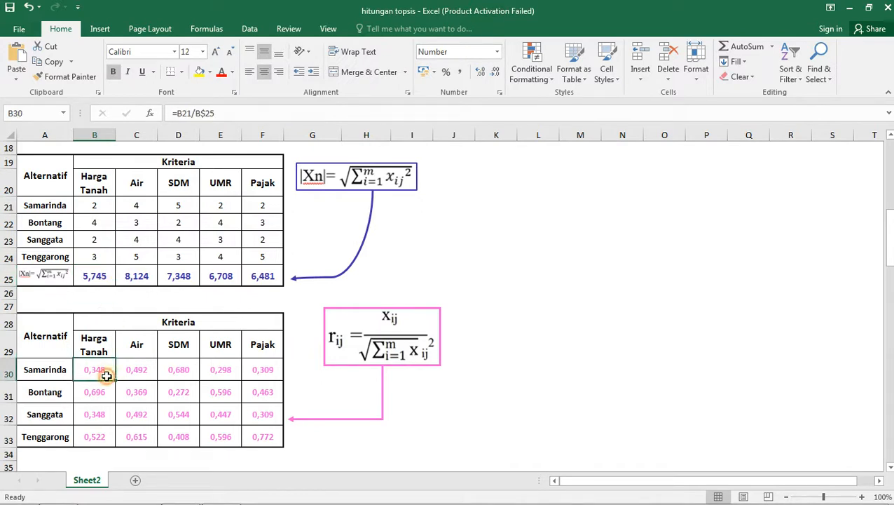
{"action": "left_click", "coordinate": [237, 116]}
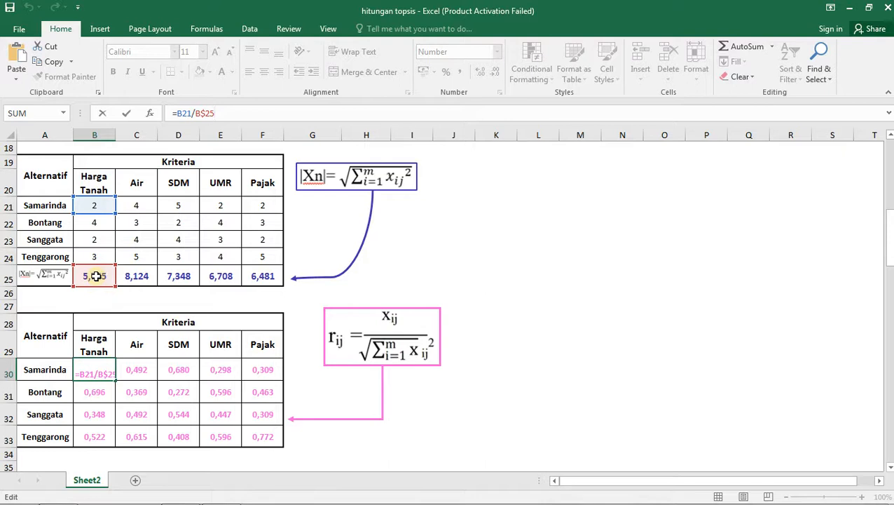
{"action": "left_click", "coordinate": [107, 396]}
{"action": "left_click", "coordinate": [104, 371]}
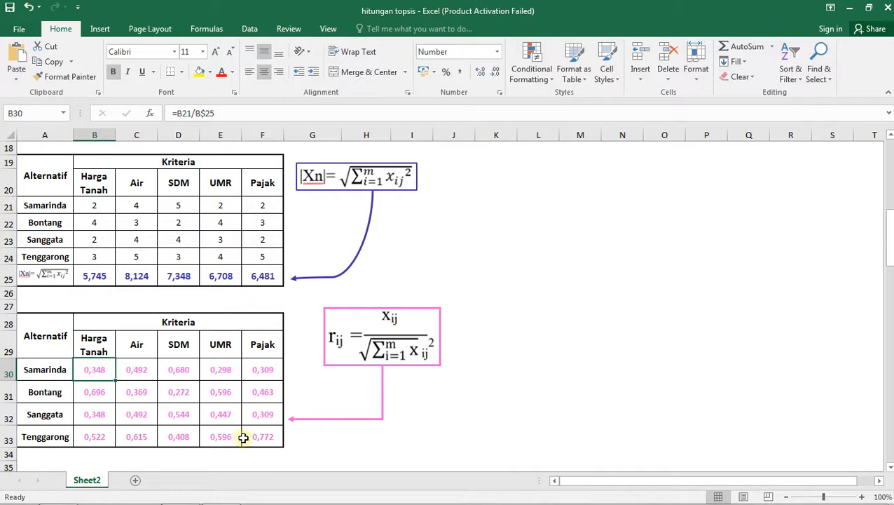
Examine Samarinda's normalised Air and SDM formulas in C30:D30 and the cells they refer to.
{"action": "left_click", "coordinate": [146, 372]}
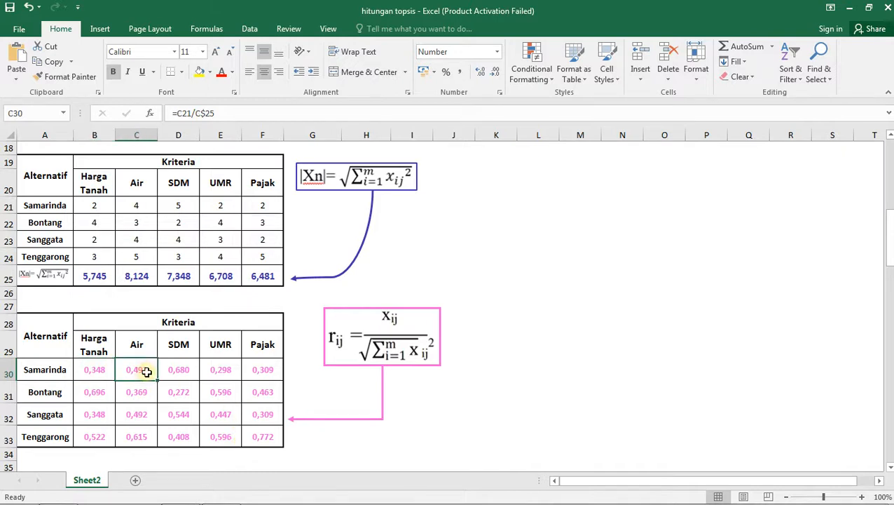
{"action": "left_click", "coordinate": [272, 116]}
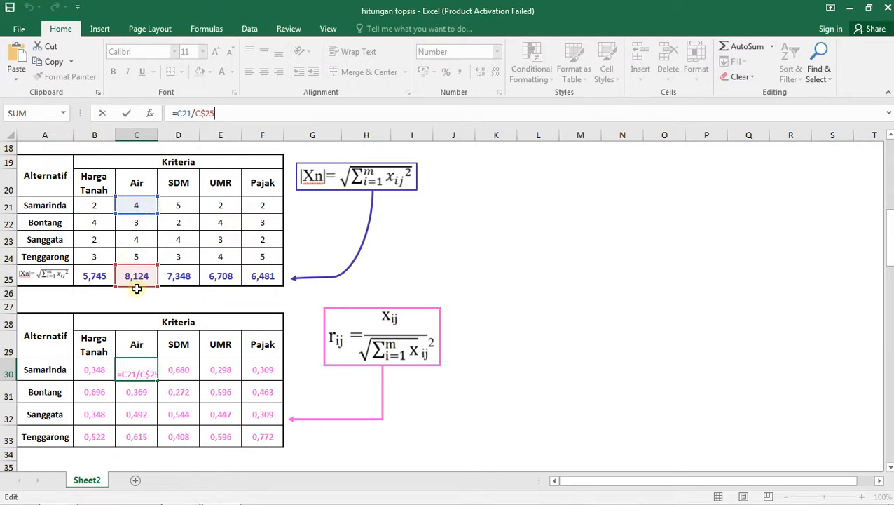
{"action": "left_click", "coordinate": [139, 396]}
{"action": "left_click", "coordinate": [134, 372]}
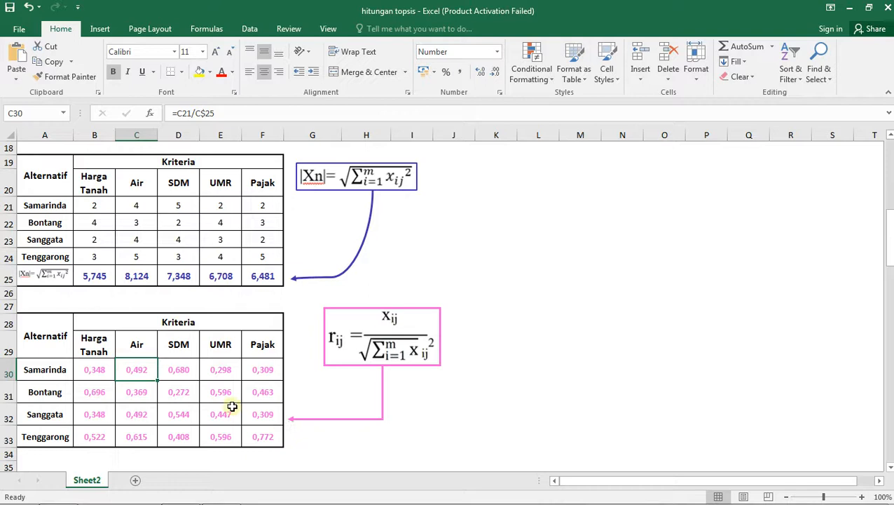
{"action": "left_click", "coordinate": [178, 374]}
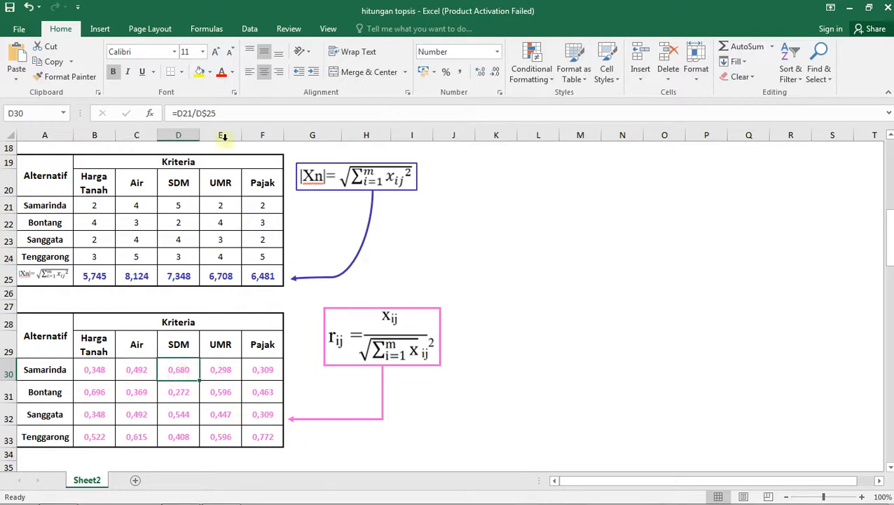
{"action": "left_click", "coordinate": [238, 115]}
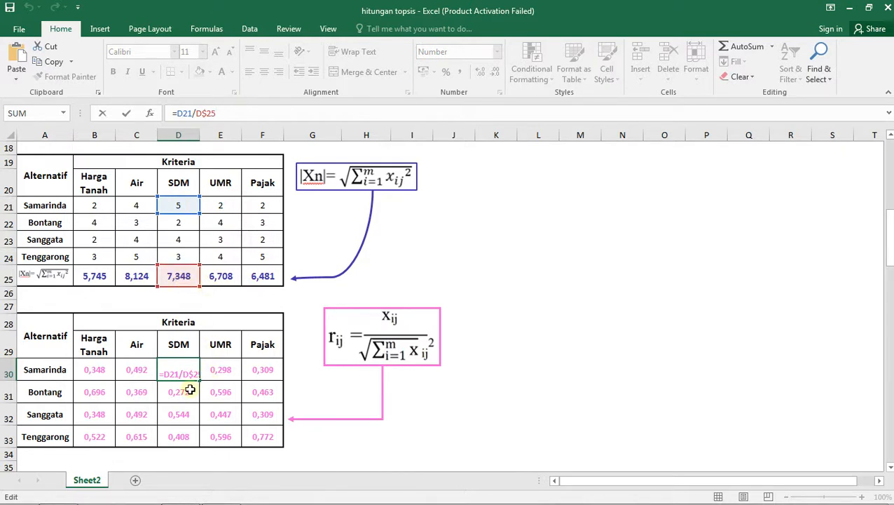
{"action": "left_click", "coordinate": [190, 388]}
{"action": "left_click", "coordinate": [188, 373]}
Examine Samarinda's normalised UMR and Pajak formulas in E30:F30 and the cells they refer to.
{"action": "left_click", "coordinate": [230, 370]}
{"action": "key", "text": "F2"}
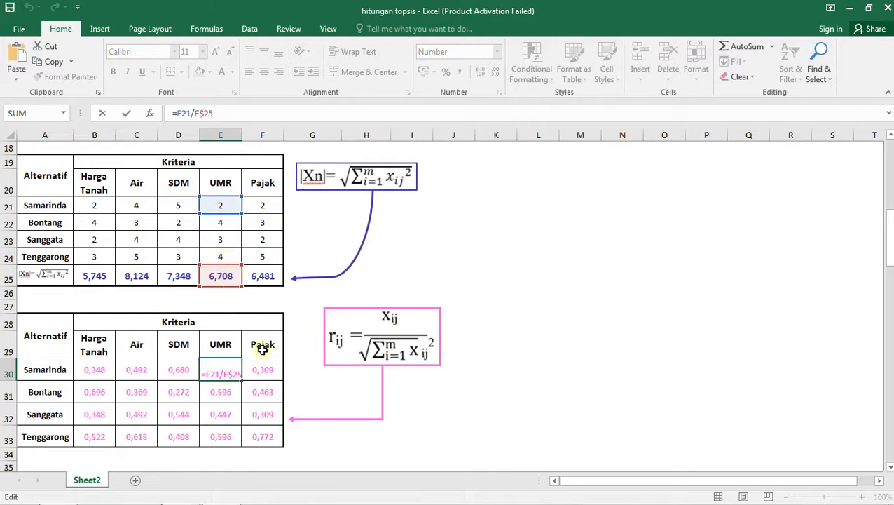
{"action": "left_click", "coordinate": [256, 370]}
{"action": "key", "text": "F2"}
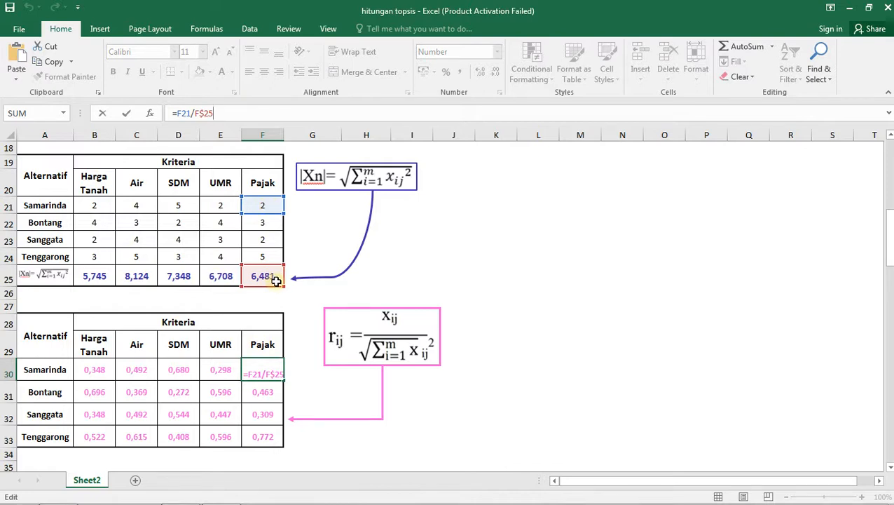
{"action": "left_click", "coordinate": [321, 237]}
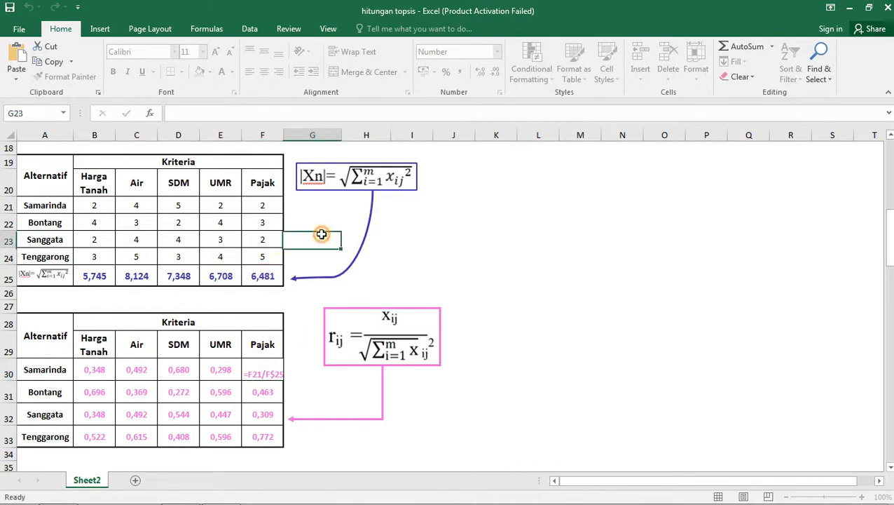
Examine the normalised SDM formulas for Sanggata in D32 and Bontang in D31 with the cells they refer to.
{"action": "left_click", "coordinate": [188, 239]}
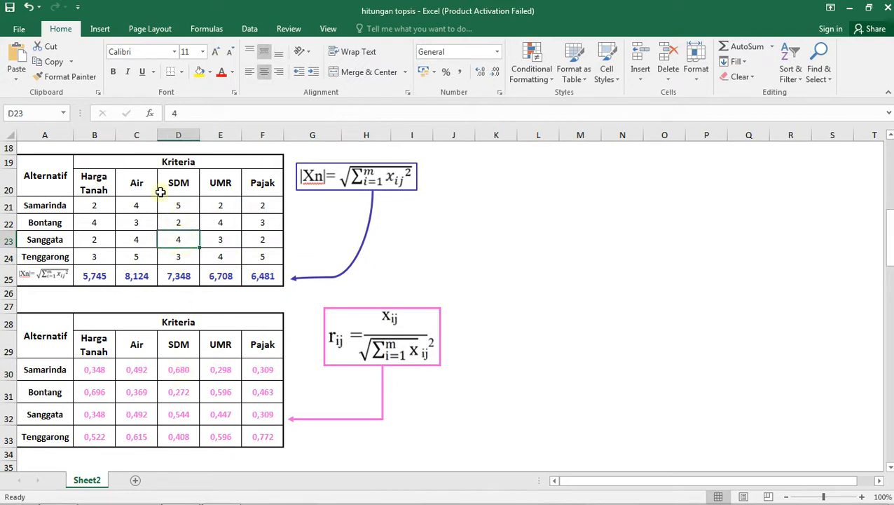
{"action": "left_click", "coordinate": [178, 415]}
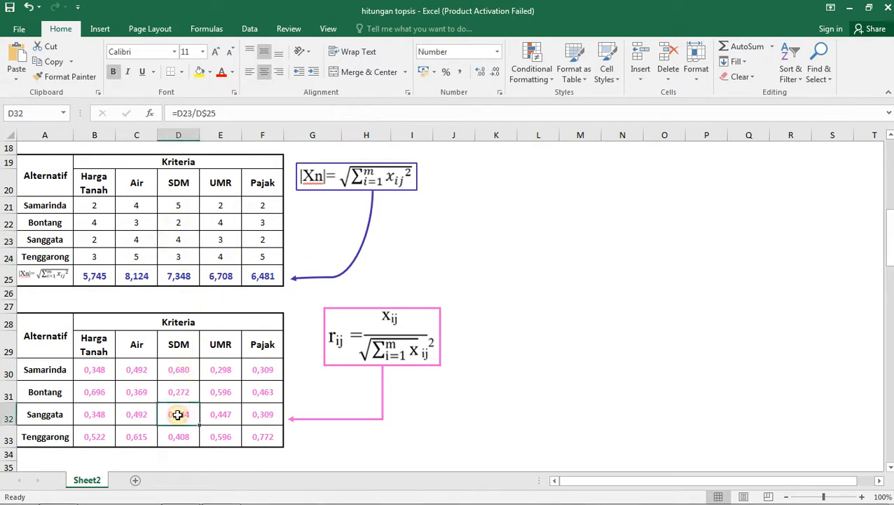
{"action": "left_click", "coordinate": [225, 112]}
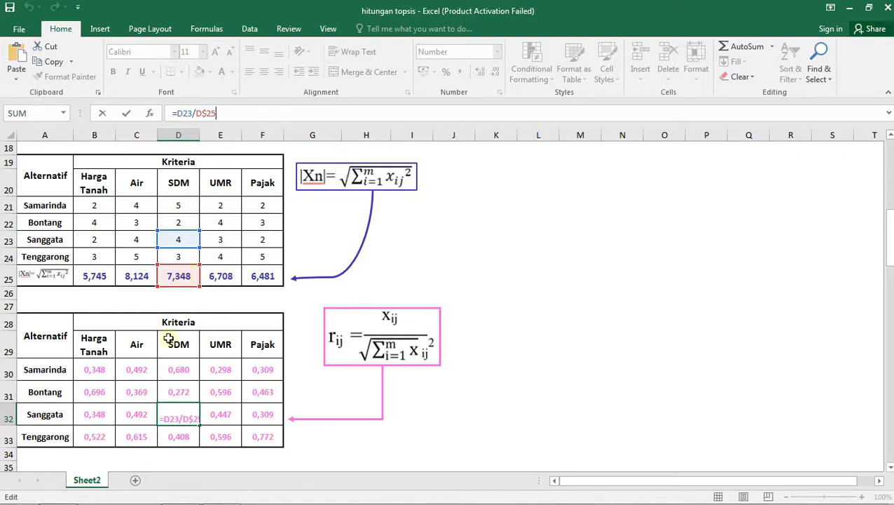
{"action": "left_click", "coordinate": [212, 407]}
{"action": "left_click", "coordinate": [178, 413]}
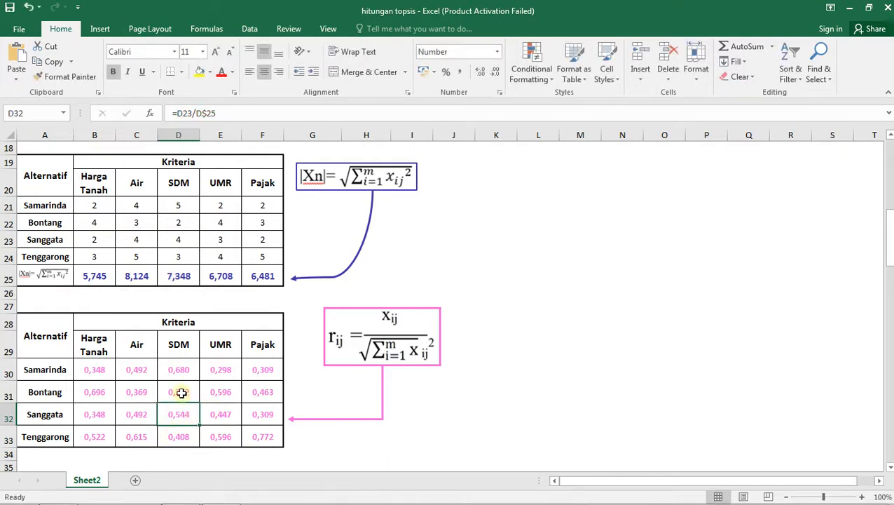
{"action": "left_click", "coordinate": [181, 393]}
{"action": "left_click", "coordinate": [219, 113]}
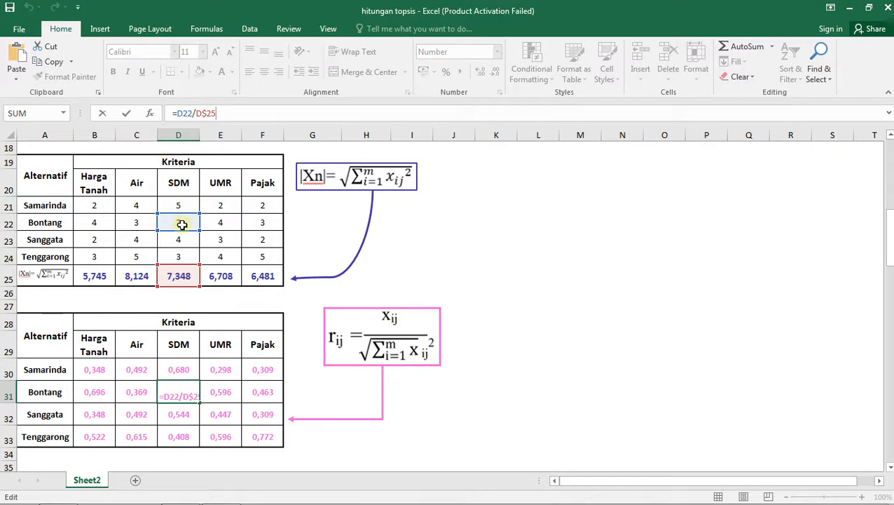
{"action": "left_click", "coordinate": [293, 297]}
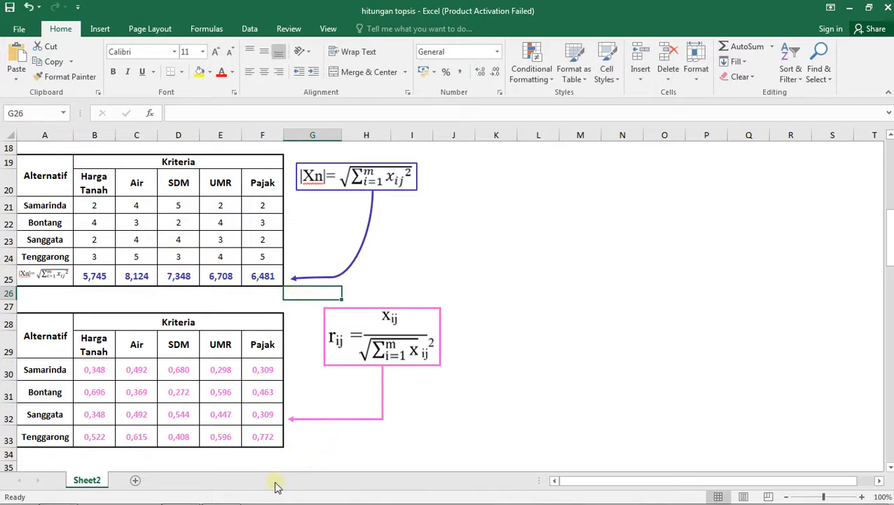
Examine Sanggata's normalised UMR formula in E32 and the cells it refers to.
{"action": "left_click", "coordinate": [226, 417]}
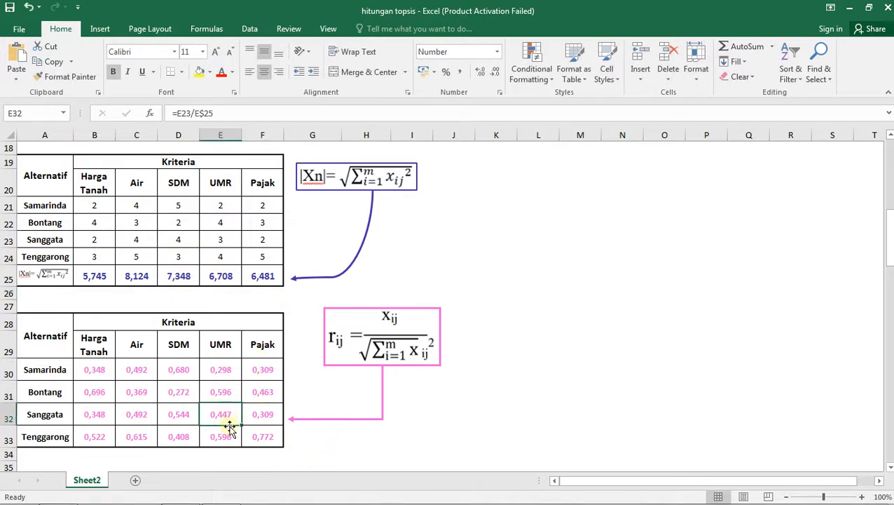
{"action": "key", "text": "F2"}
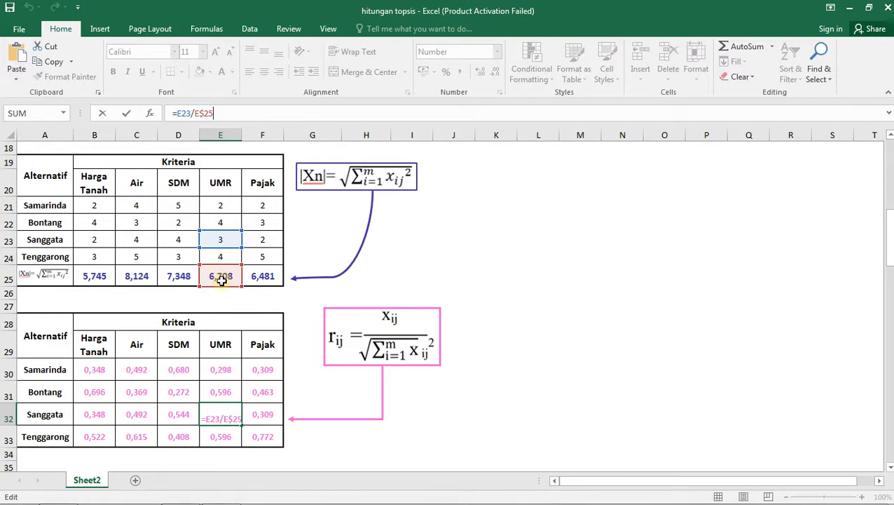
{"action": "left_click", "coordinate": [227, 429]}
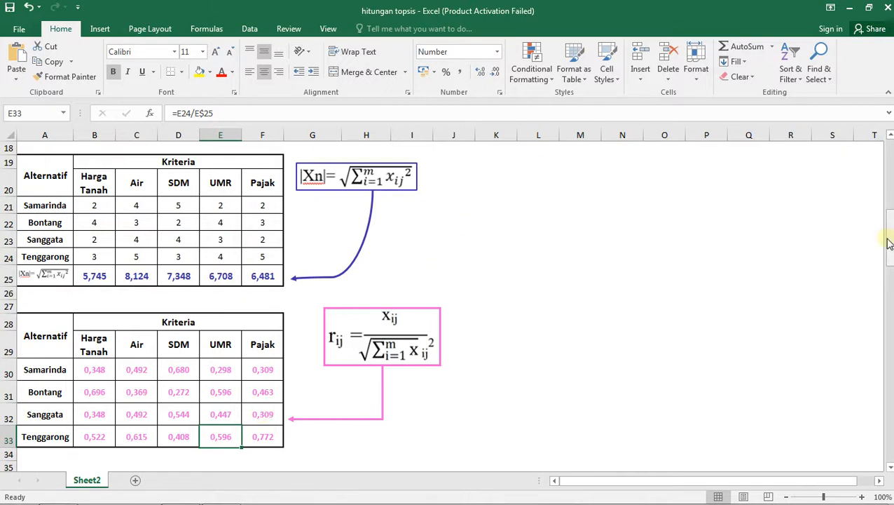
Select all normalised ratings in B30:F33, with the weighted normalised matrix section in view below them.
{"action": "left_click_drag", "start_coordinate": [890, 240], "coordinate": [890, 270]}
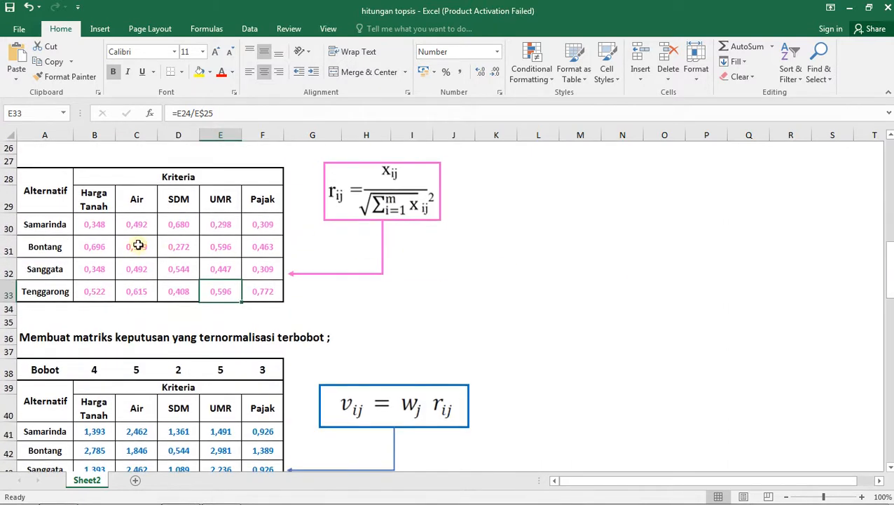
{"action": "left_click_drag", "start_coordinate": [94, 221], "coordinate": [269, 290]}
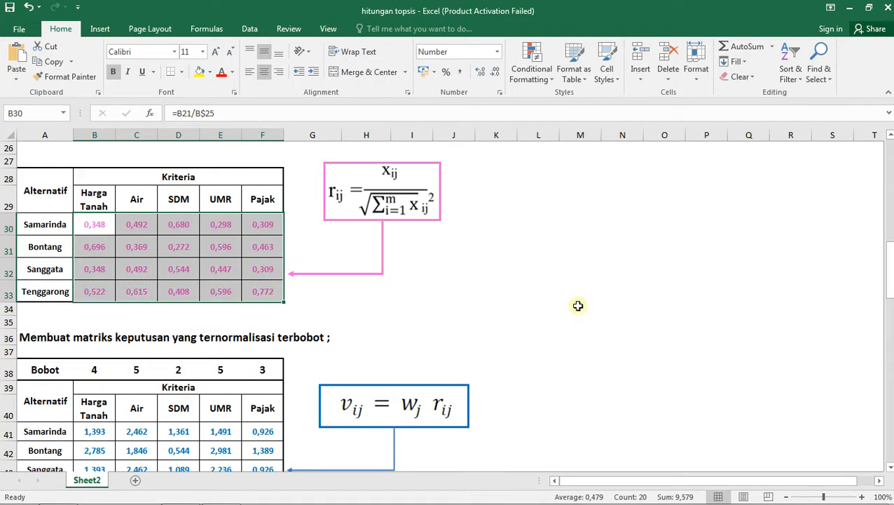
Examine the criterion weights for Harga Tanah, UMR and Pajak in the Bobot row above the weighted normalised matrix.
{"action": "left_click_drag", "start_coordinate": [887, 274], "coordinate": [888, 265]}
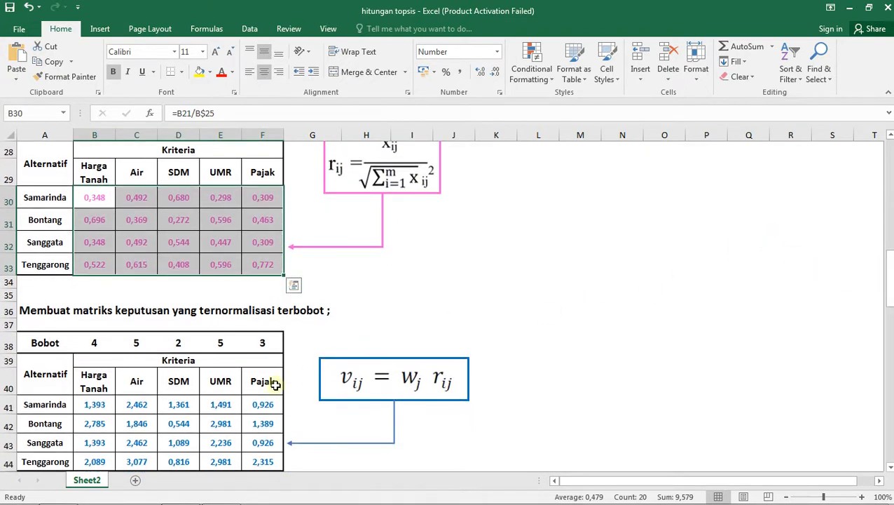
{"action": "left_click", "coordinate": [350, 340]}
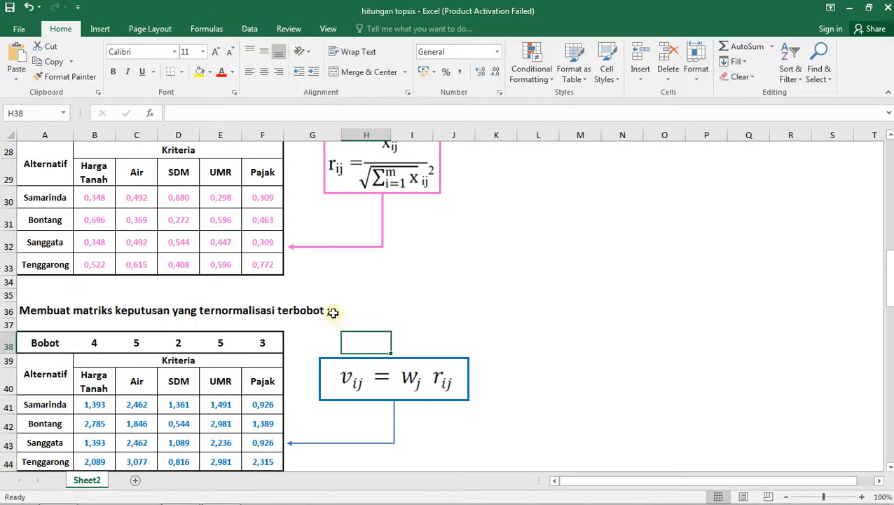
{"action": "left_click", "coordinate": [94, 343]}
{"action": "left_click", "coordinate": [220, 343]}
{"action": "left_click", "coordinate": [262, 343]}
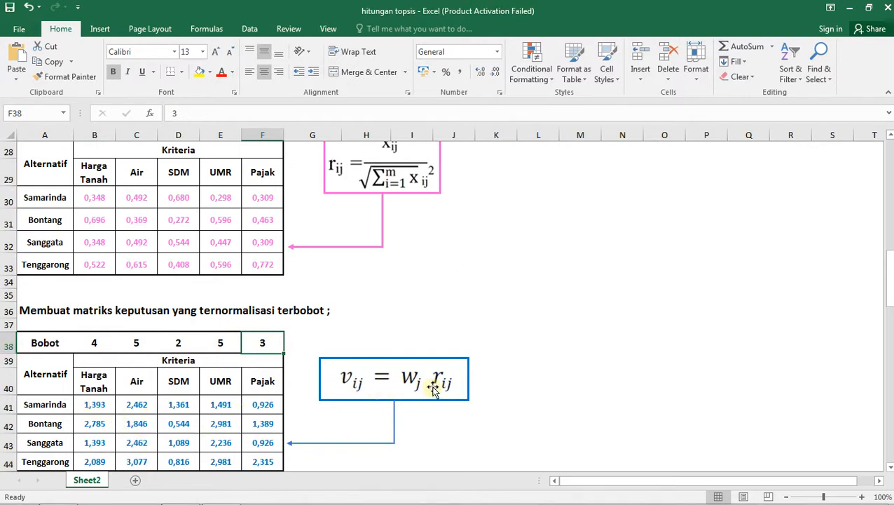
Select the full set of weights in B38:F38 and the normalised ratings in B30:F33 that they multiply.
{"action": "left_click", "coordinate": [91, 342]}
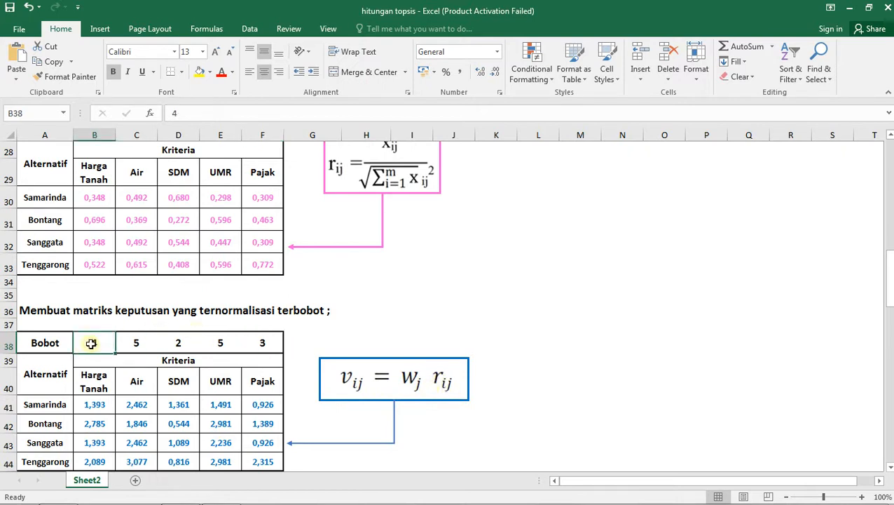
{"action": "key", "text": "shift+Right"}
{"action": "key", "text": "shift+Right"}
{"action": "key", "text": "shift+Right"}
{"action": "key", "text": "shift+Right"}
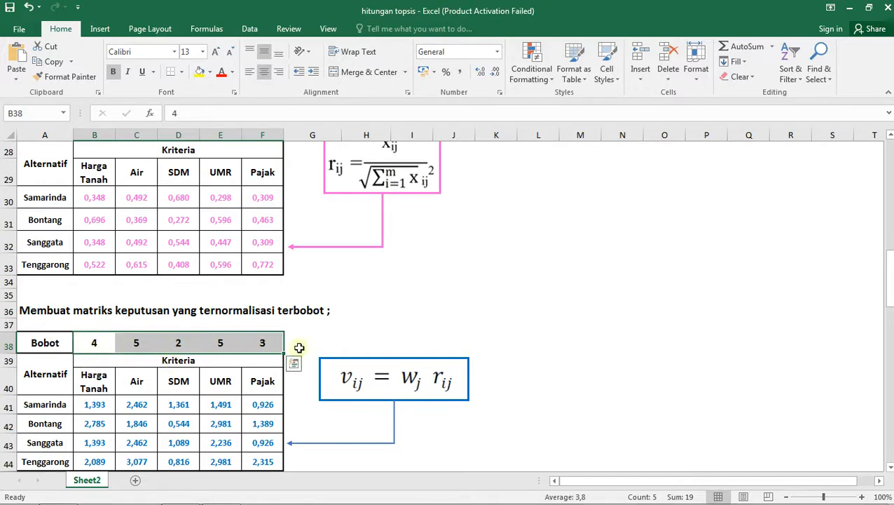
{"action": "left_click_drag", "start_coordinate": [87, 199], "coordinate": [249, 262]}
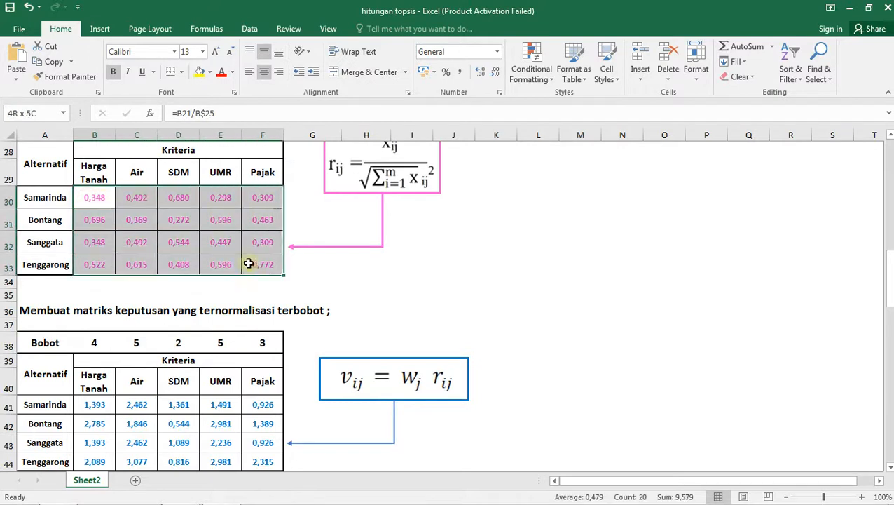
{"action": "left_click", "coordinate": [356, 326]}
Examine Samarinda's weighted Harga Tanah, Air and SDM formulas in B41:D41 and the cells they refer to.
{"action": "left_click", "coordinate": [103, 406]}
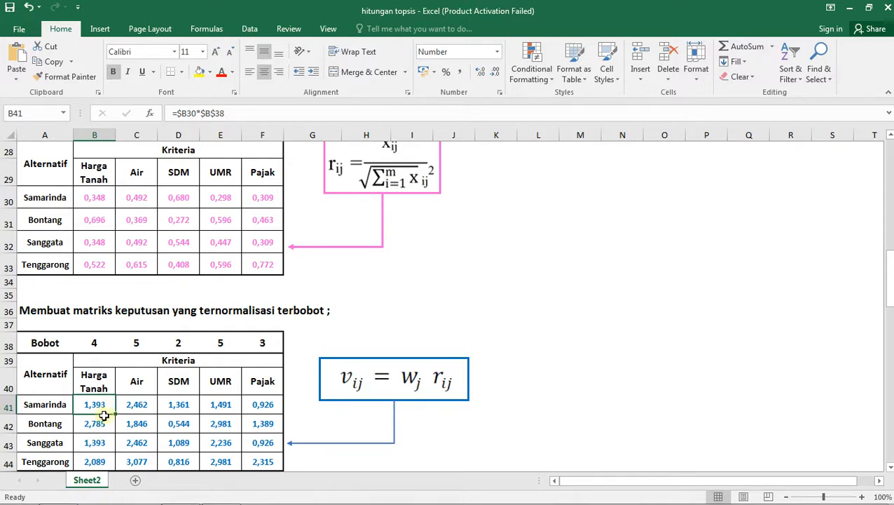
{"action": "left_click", "coordinate": [238, 114]}
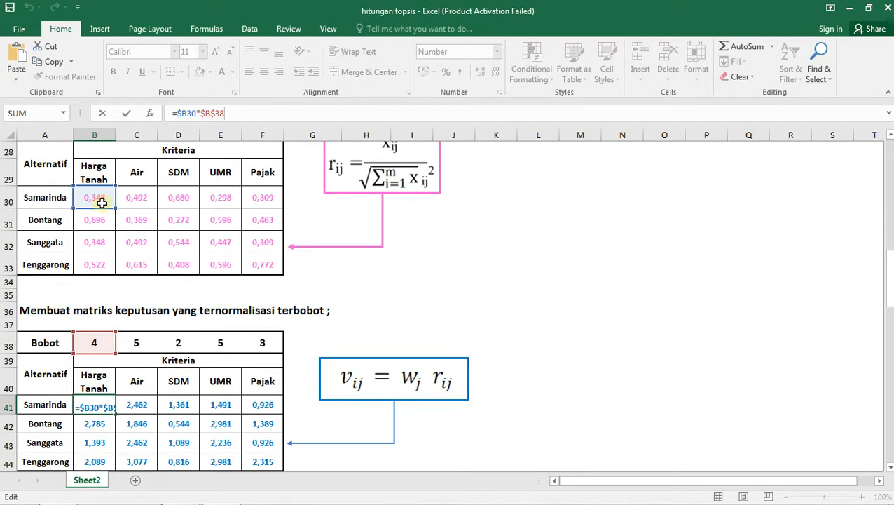
{"action": "left_click", "coordinate": [140, 408]}
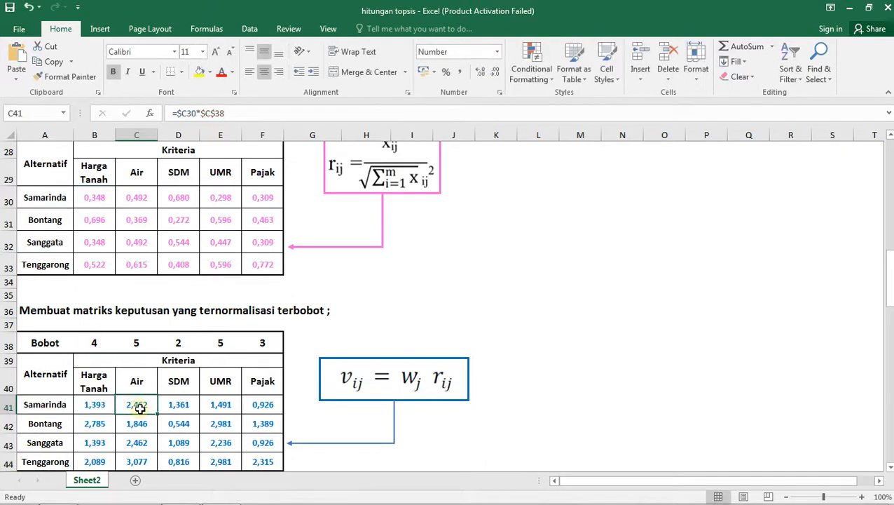
{"action": "left_click", "coordinate": [236, 113]}
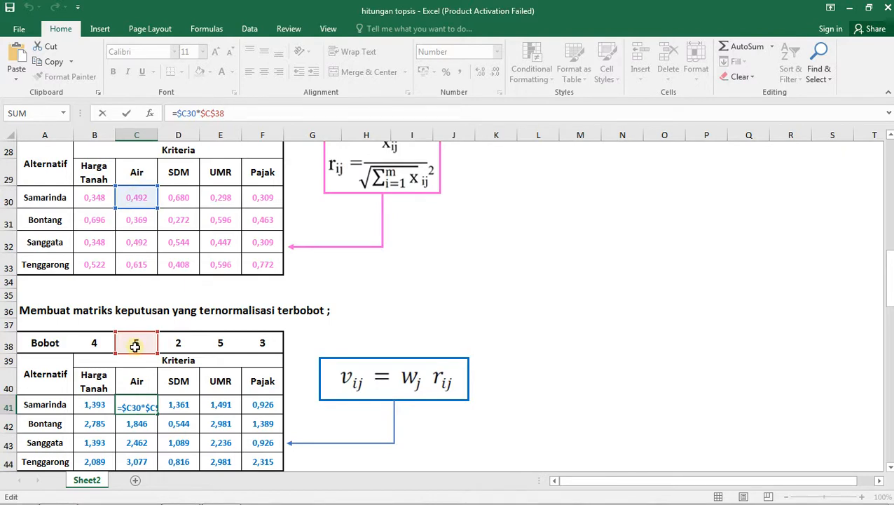
{"action": "left_click", "coordinate": [182, 403]}
{"action": "left_click", "coordinate": [237, 112]}
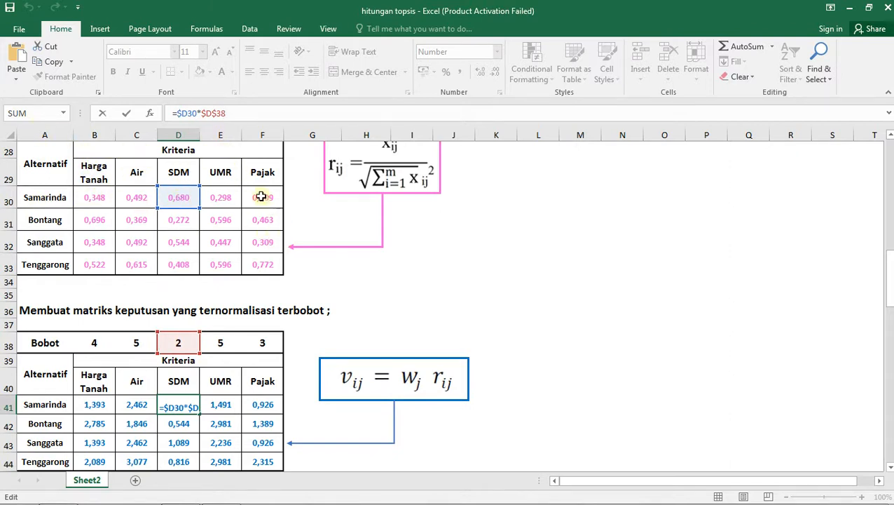
Examine Tenggarong's normalised Pajak formula in F33 and its weighted Pajak formula in F44 with the cells it refers to.
{"action": "left_click", "coordinate": [271, 267]}
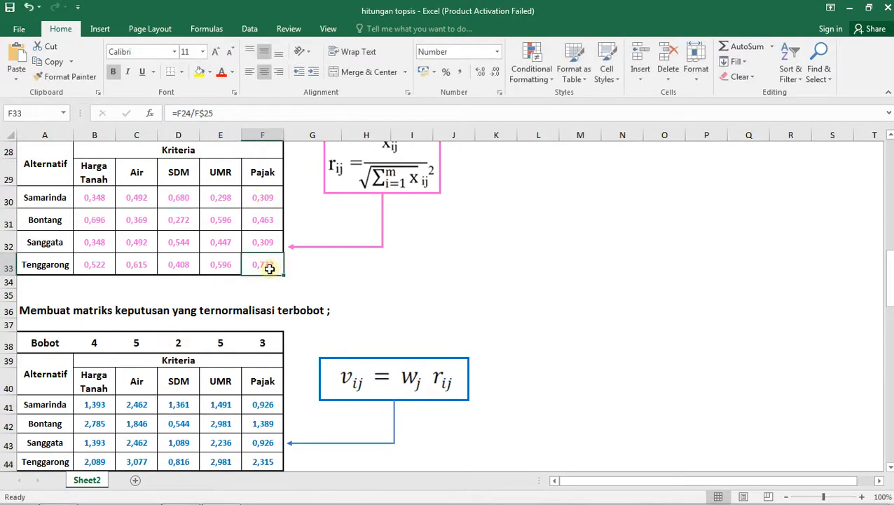
{"action": "left_click", "coordinate": [240, 113]}
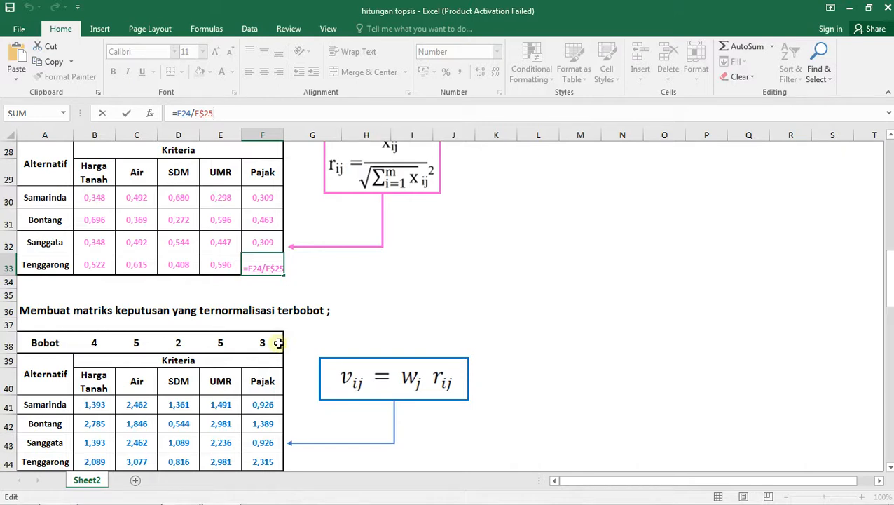
{"action": "left_click", "coordinate": [270, 462]}
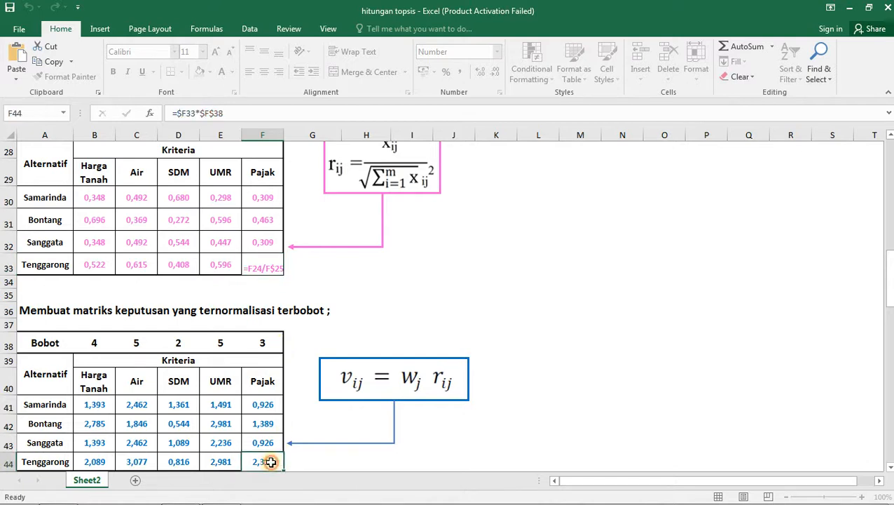
{"action": "left_click", "coordinate": [253, 118]}
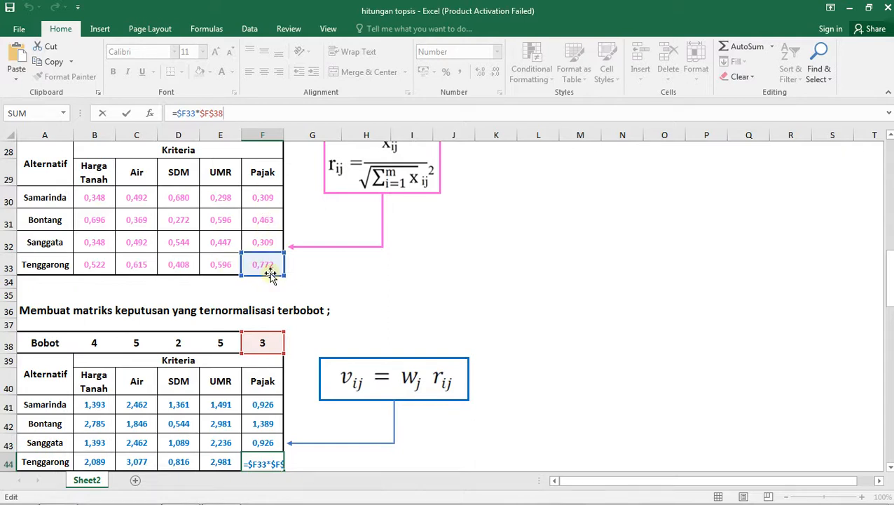
{"action": "left_click", "coordinate": [553, 372]}
Select all weighted normalised values in B41:F44 to review the complete matrix.
{"action": "left_click_drag", "start_coordinate": [890, 316], "coordinate": [890, 322]}
{"action": "left_click_drag", "start_coordinate": [92, 258], "coordinate": [265, 317]}
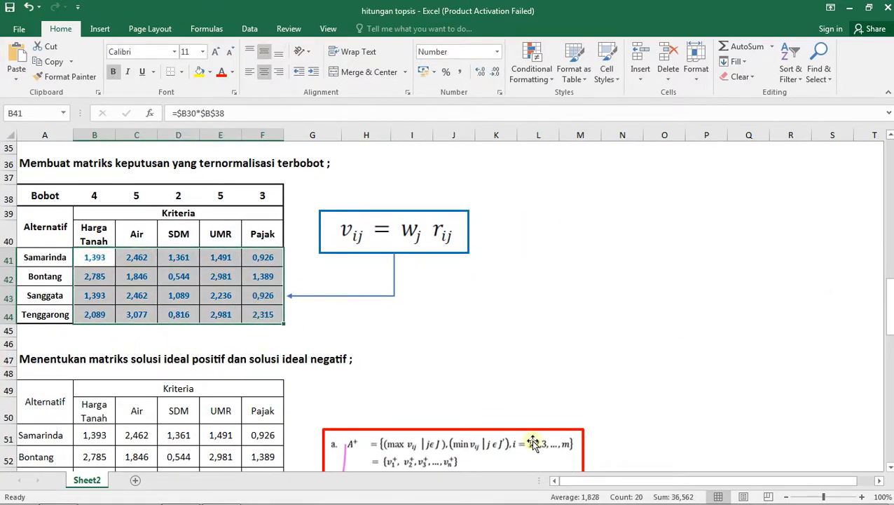
{"action": "left_click", "coordinate": [443, 360]}
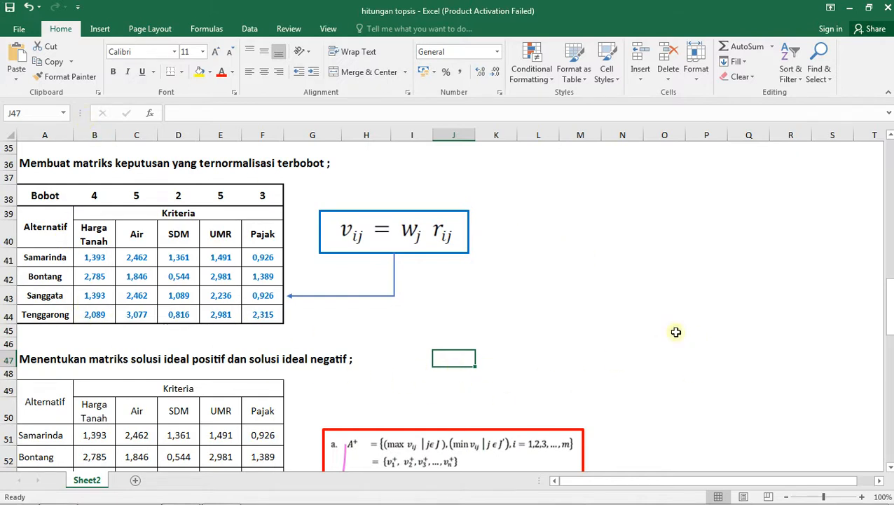
Select the values in B51:F54 of the positive and negative ideal solution table, and its Harga Tanah column B51:B54.
{"action": "left_click_drag", "start_coordinate": [888, 306], "coordinate": [889, 314]}
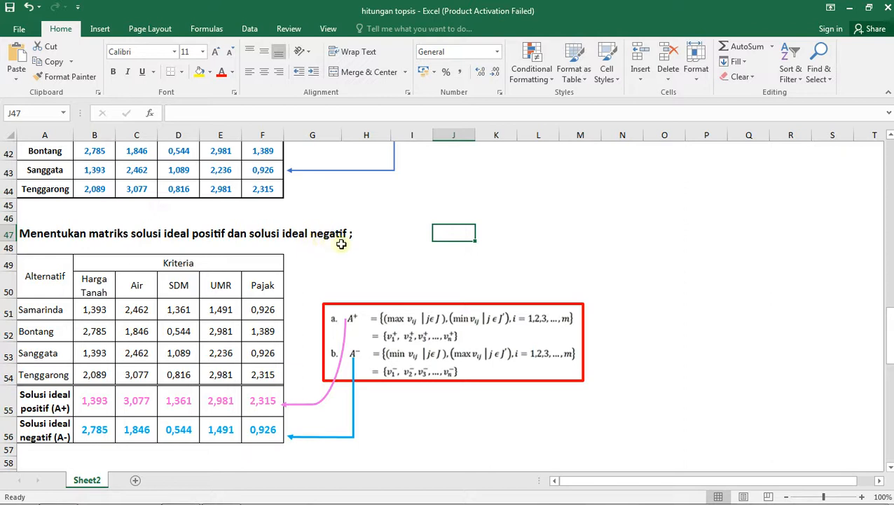
{"action": "left_click_drag", "start_coordinate": [90, 309], "coordinate": [249, 337]}
{"action": "left_click_drag", "start_coordinate": [266, 363], "coordinate": [267, 372]}
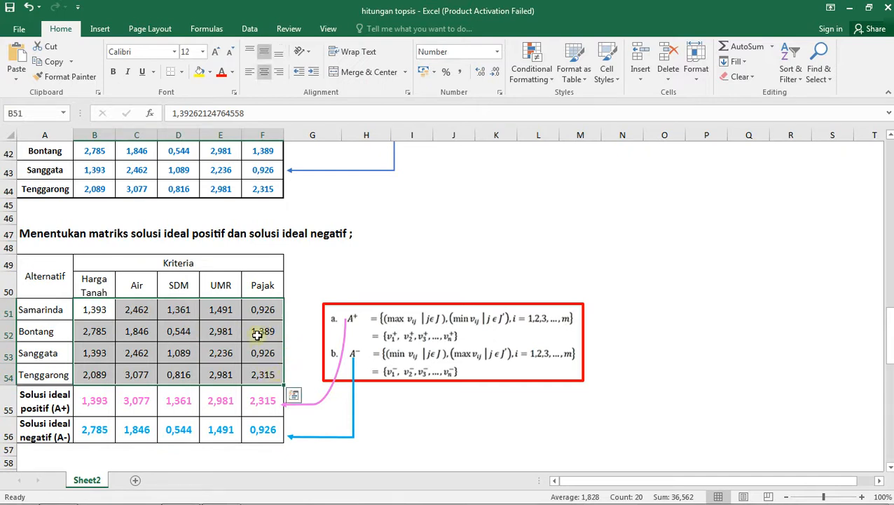
{"action": "left_click_drag", "start_coordinate": [92, 310], "coordinate": [95, 375]}
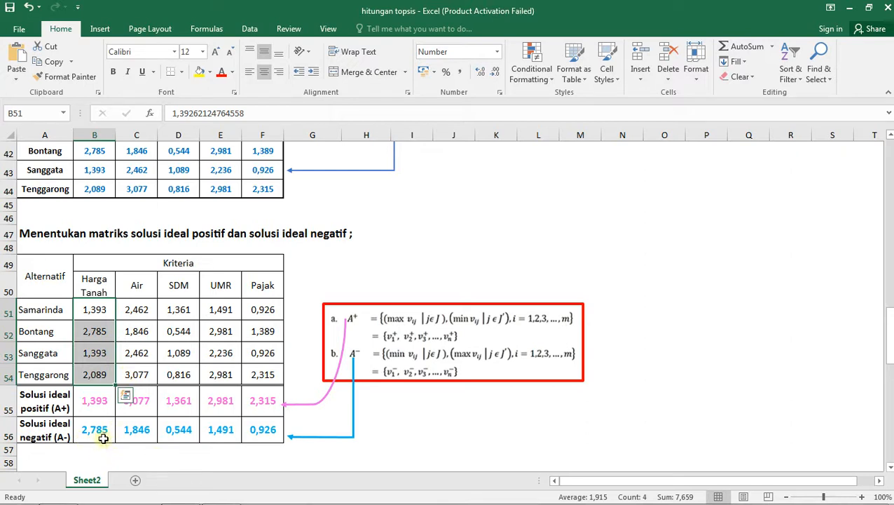
Examine the Harga Tanah formulas for the positive ideal solution in B55 and the negative one in B56, with the range they use.
{"action": "left_click", "coordinate": [95, 399]}
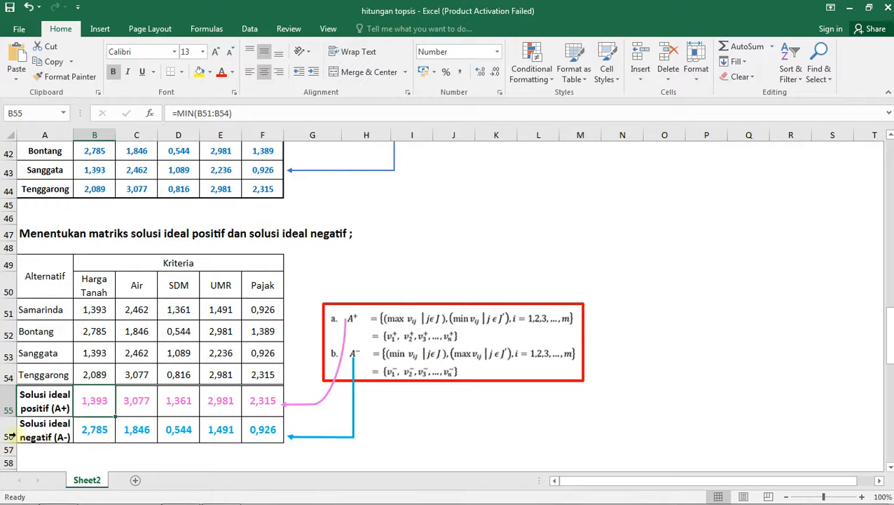
{"action": "left_click", "coordinate": [88, 431]}
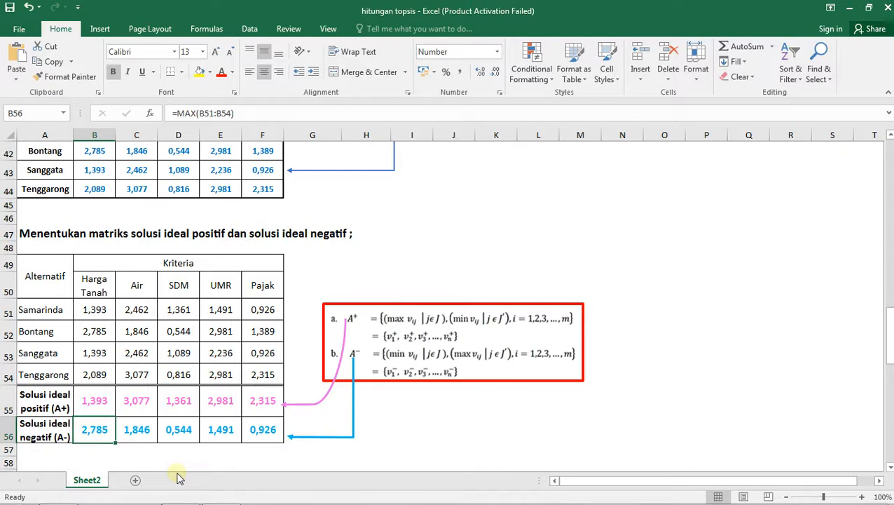
{"action": "left_click", "coordinate": [93, 404]}
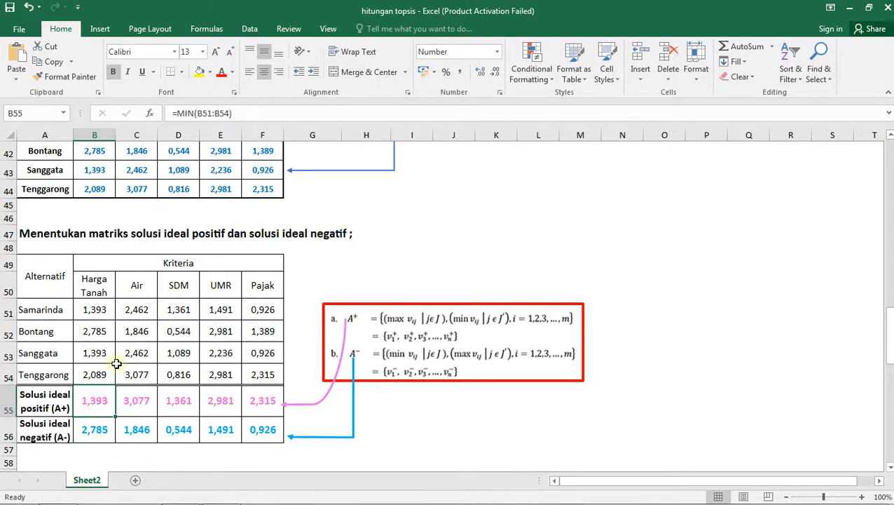
{"action": "left_click", "coordinate": [240, 114]}
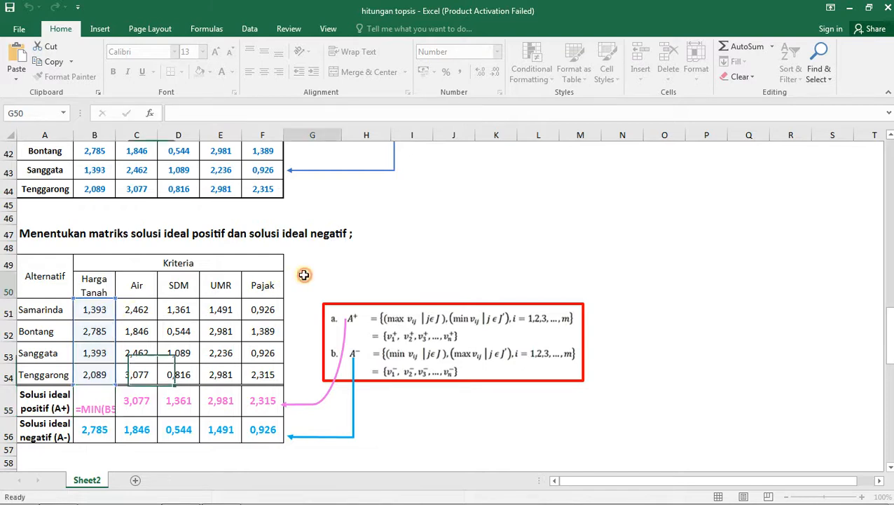
{"action": "left_click", "coordinate": [303, 276]}
{"action": "left_click", "coordinate": [90, 396]}
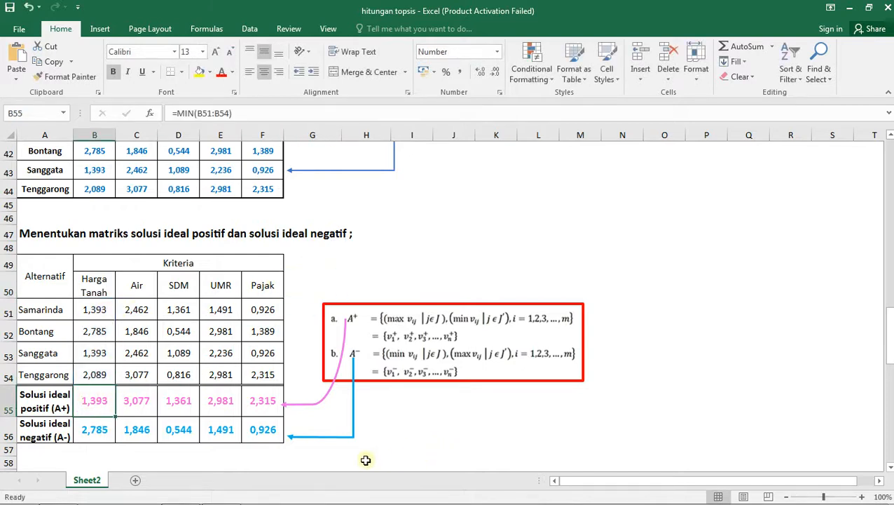
{"action": "left_click", "coordinate": [83, 432]}
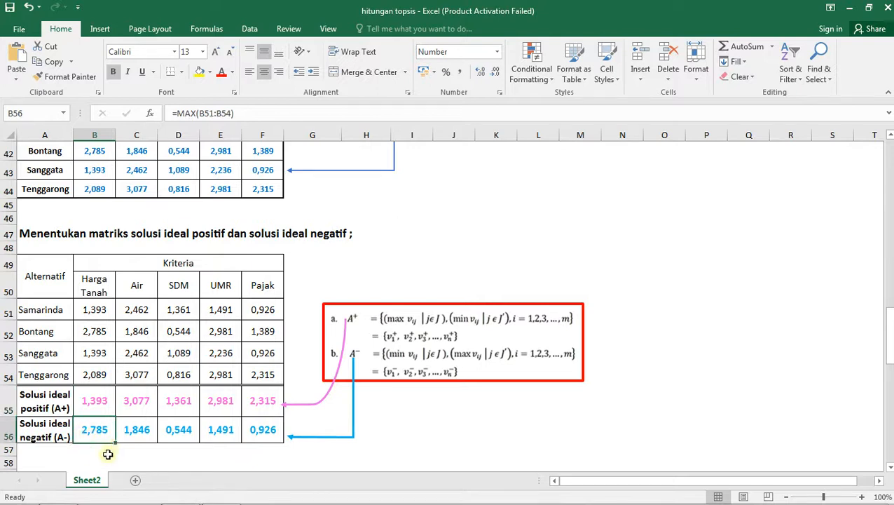
{"action": "left_click", "coordinate": [240, 112]}
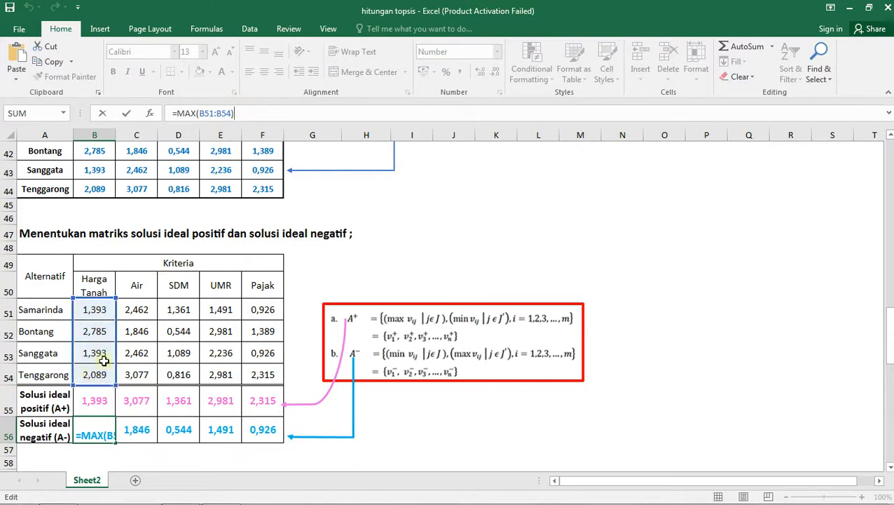
{"action": "left_click", "coordinate": [133, 453]}
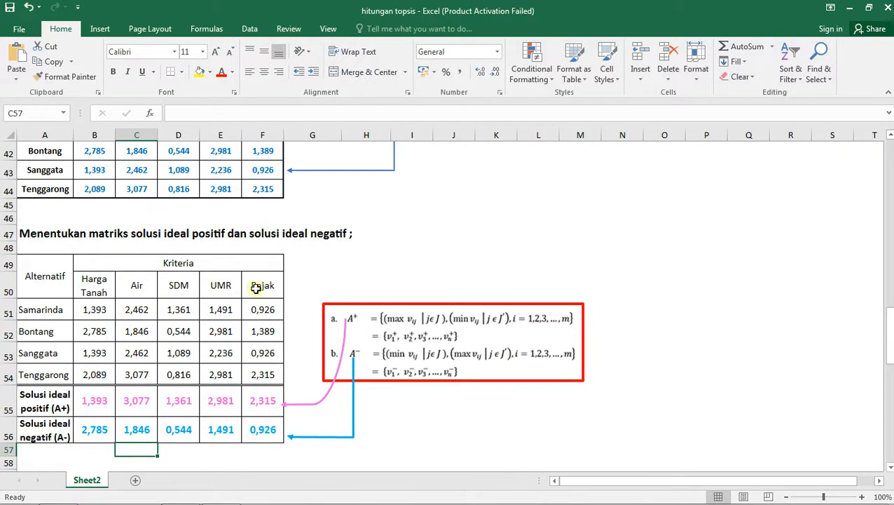
Examine the Air formulas for the positive ideal solution in C55 and the negative one in C56, with the range they use.
{"action": "left_click", "coordinate": [134, 405]}
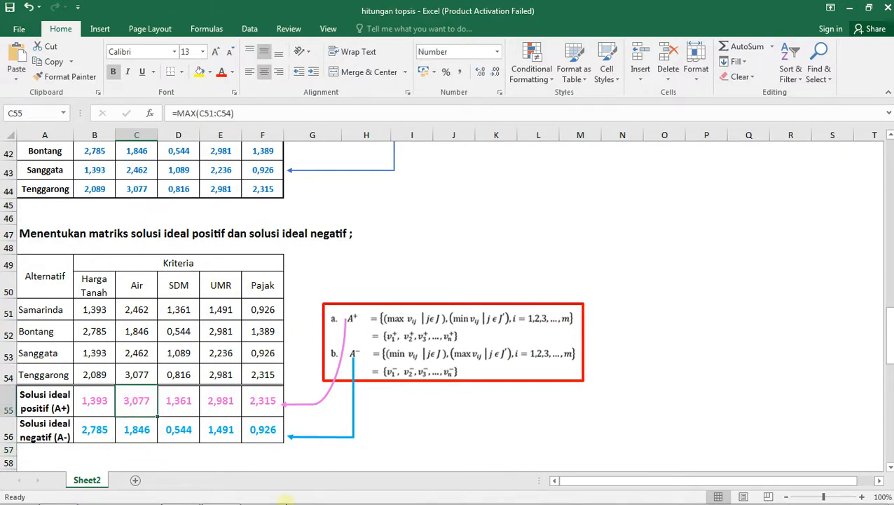
{"action": "left_click", "coordinate": [141, 435]}
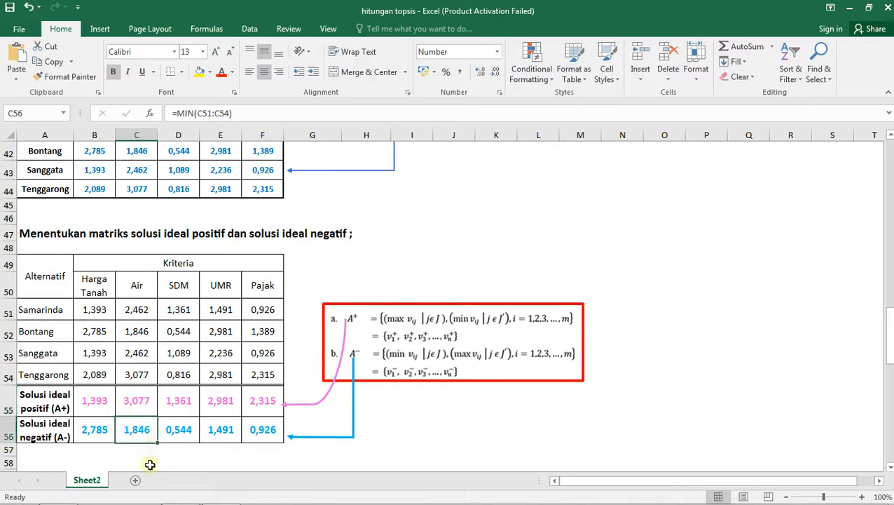
{"action": "left_click", "coordinate": [147, 410]}
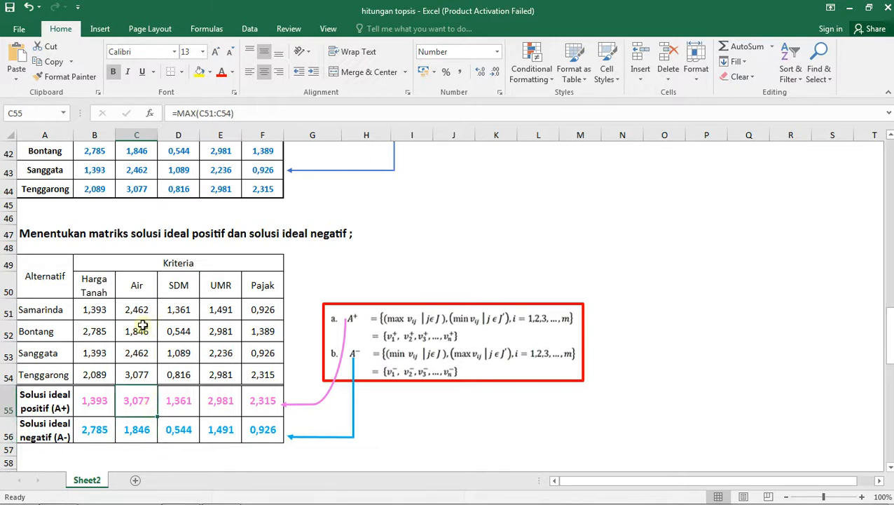
{"action": "left_click", "coordinate": [260, 113]}
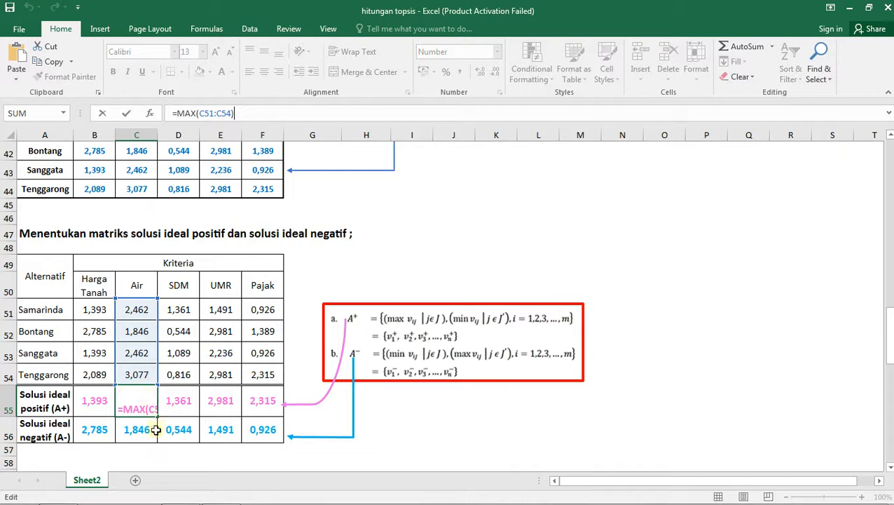
{"action": "key", "text": "ctrl+Return"}
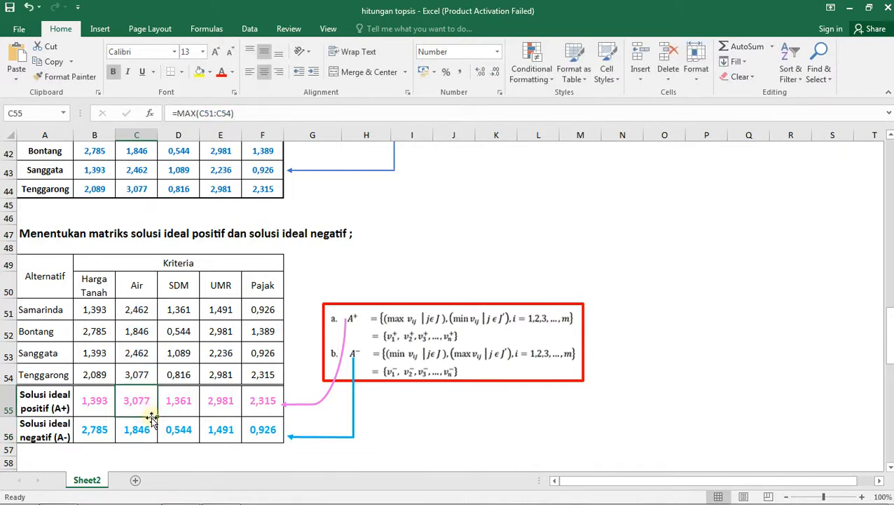
{"action": "left_click", "coordinate": [139, 429]}
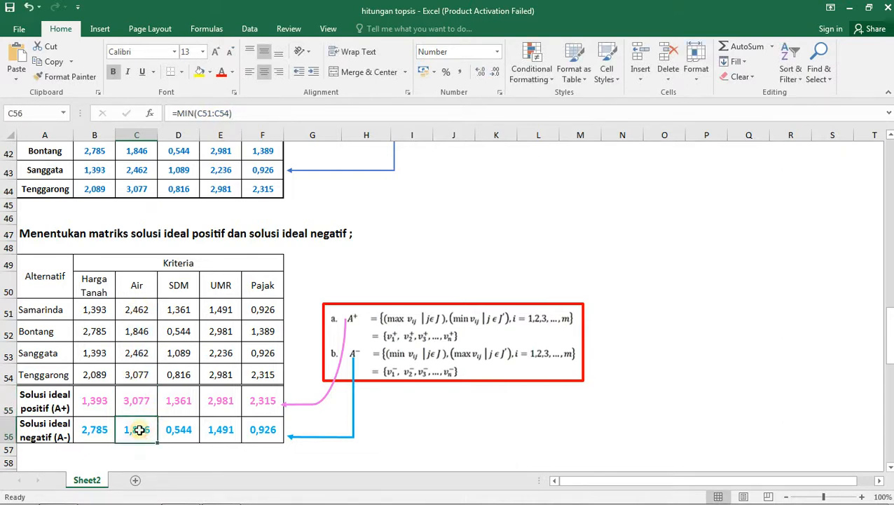
{"action": "left_click", "coordinate": [258, 112]}
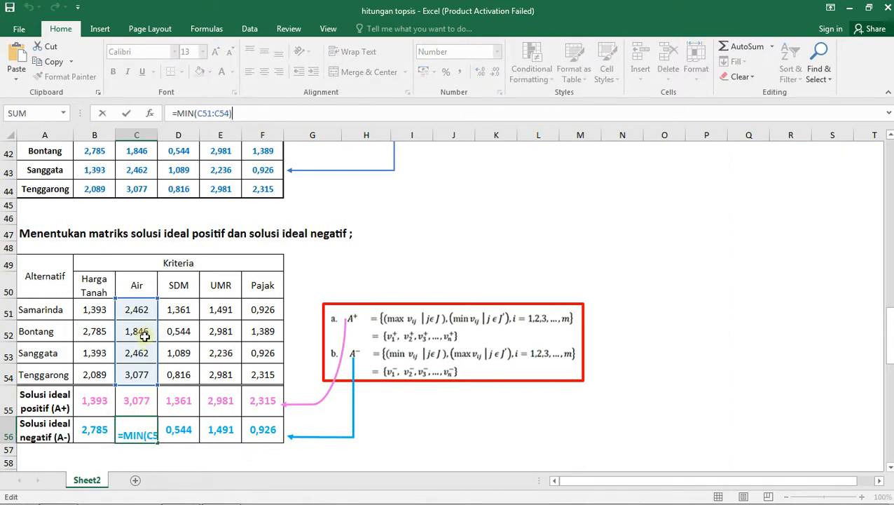
{"action": "left_click", "coordinate": [150, 427]}
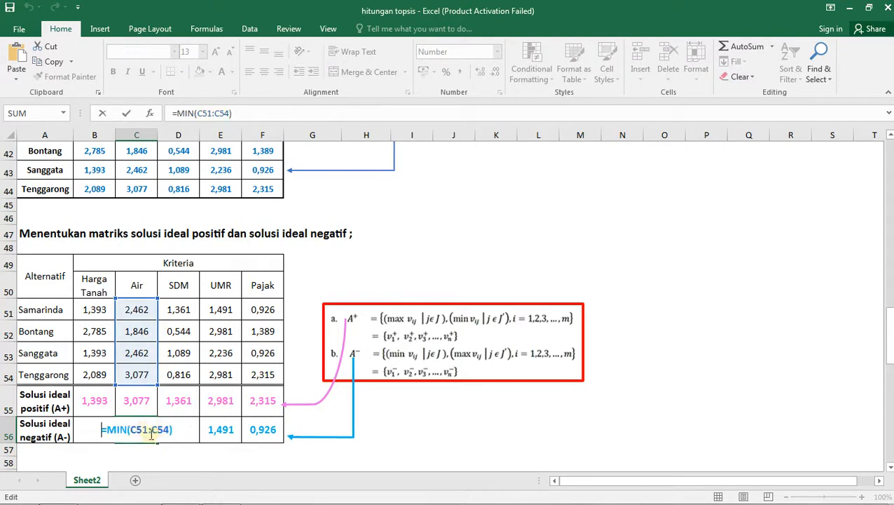
{"action": "type", "text": "="}
{"action": "left_click", "coordinate": [161, 460]}
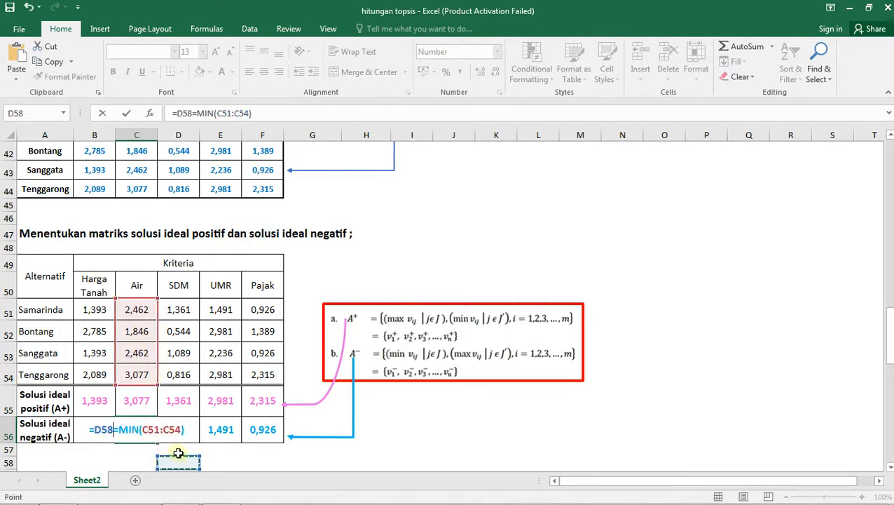
{"action": "key", "text": "Escape"}
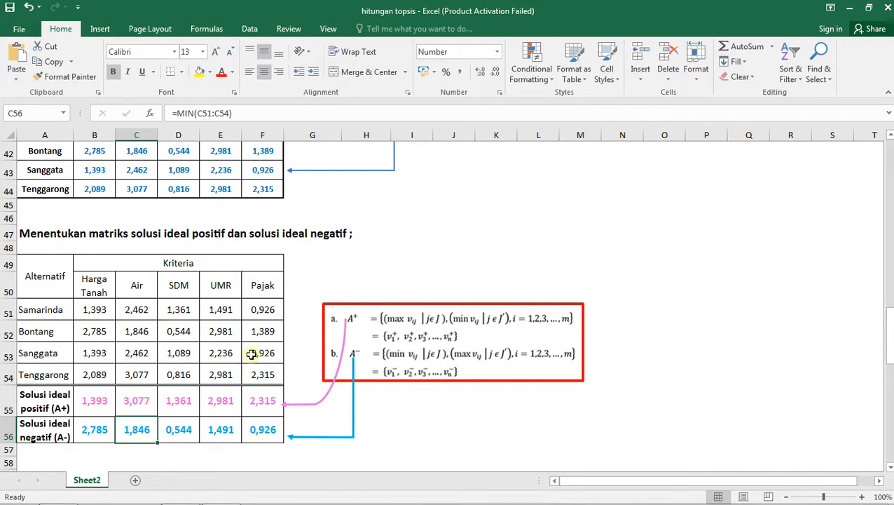
Examine the Pajak formulas for the positive ideal solution in F55 and the negative one in F56.
{"action": "left_click", "coordinate": [269, 412]}
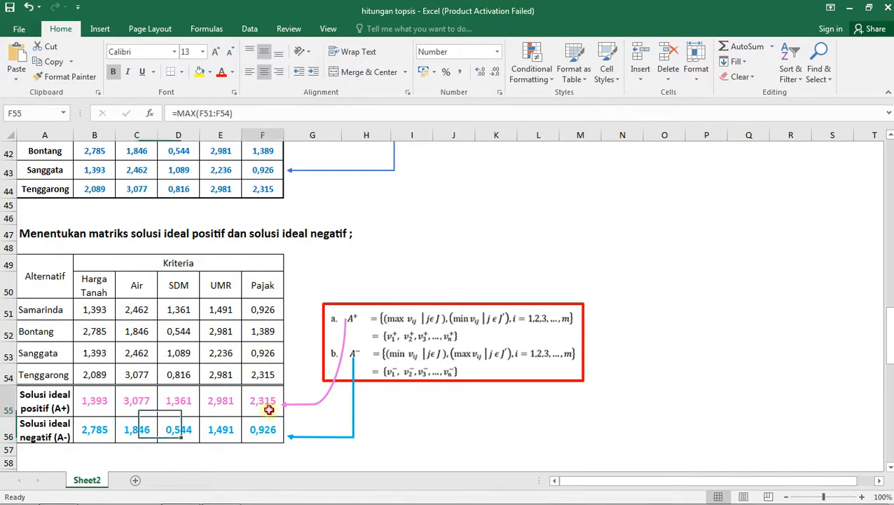
{"action": "left_click", "coordinate": [250, 107]}
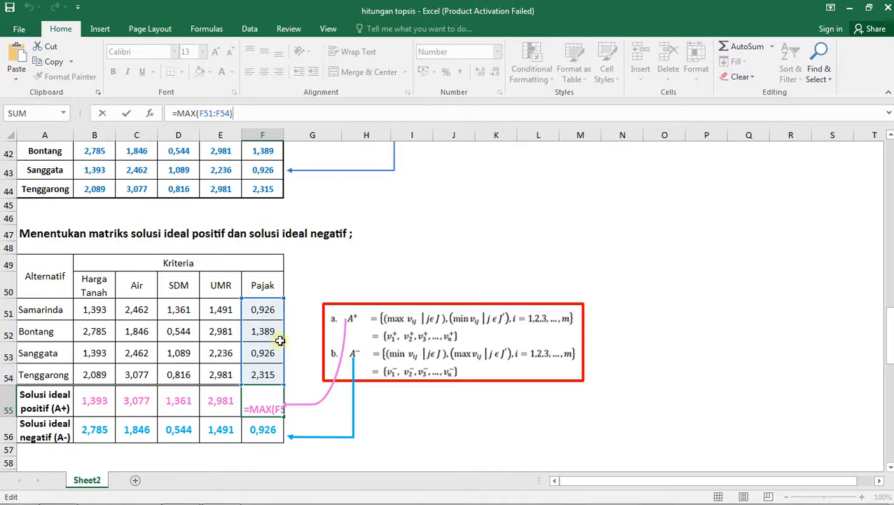
{"action": "left_click", "coordinate": [298, 382]}
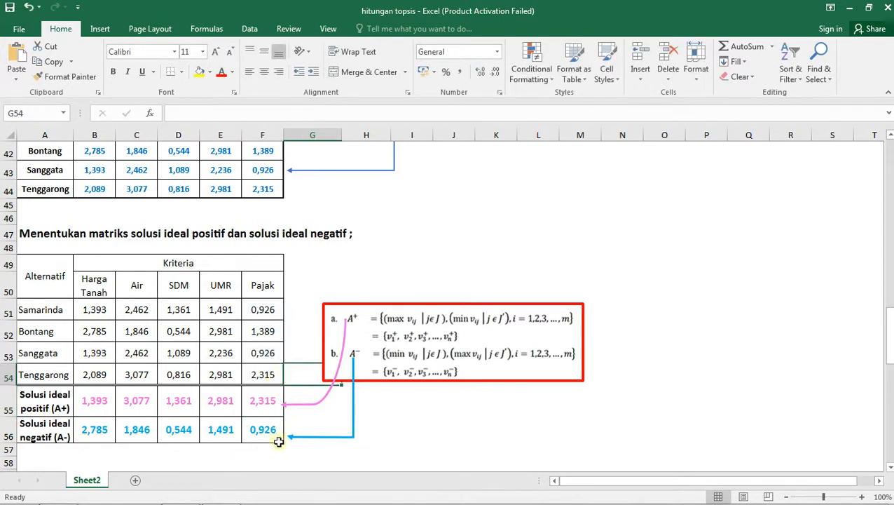
{"action": "left_click", "coordinate": [257, 429]}
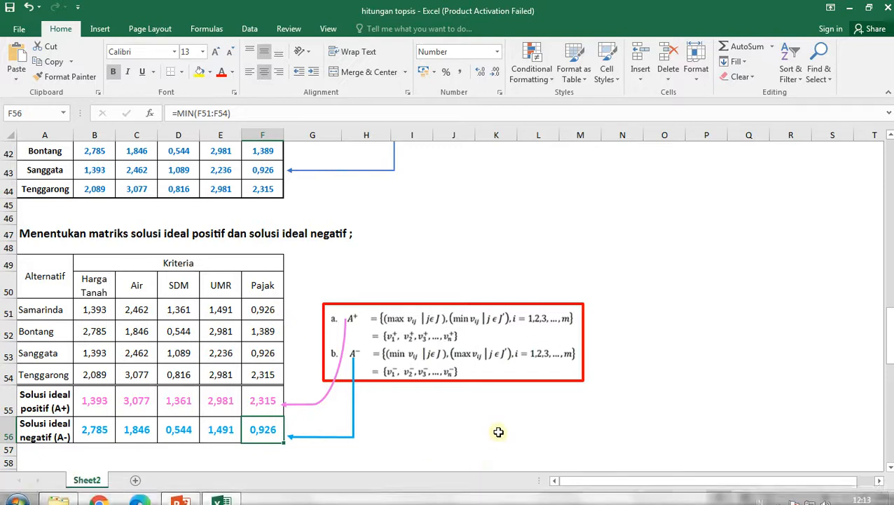
Go to the separation table and view Samarinda's Harga Tanah value in B63 and its Si+ formula in G63.
{"action": "left_click_drag", "start_coordinate": [889, 355], "coordinate": [891, 379]}
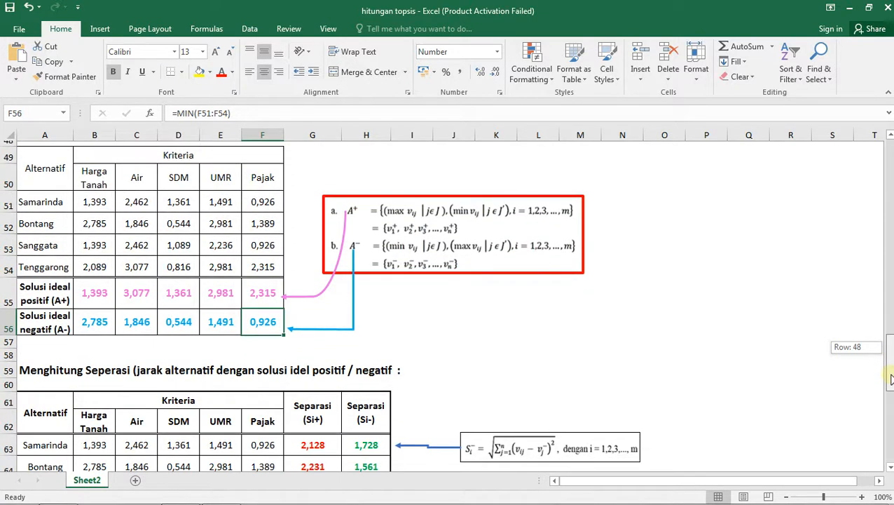
{"action": "left_click_drag", "start_coordinate": [890, 379], "coordinate": [890, 386]}
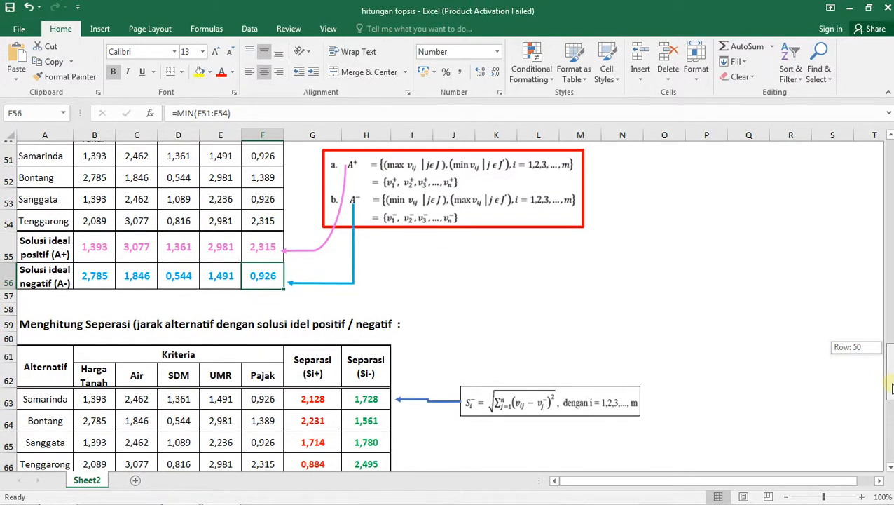
{"action": "left_click_drag", "start_coordinate": [892, 385], "coordinate": [892, 385]}
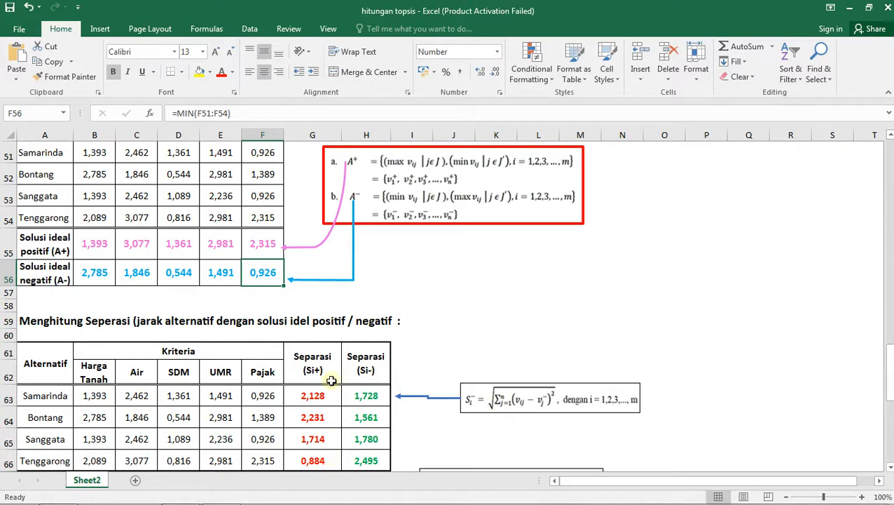
{"action": "left_click", "coordinate": [96, 397]}
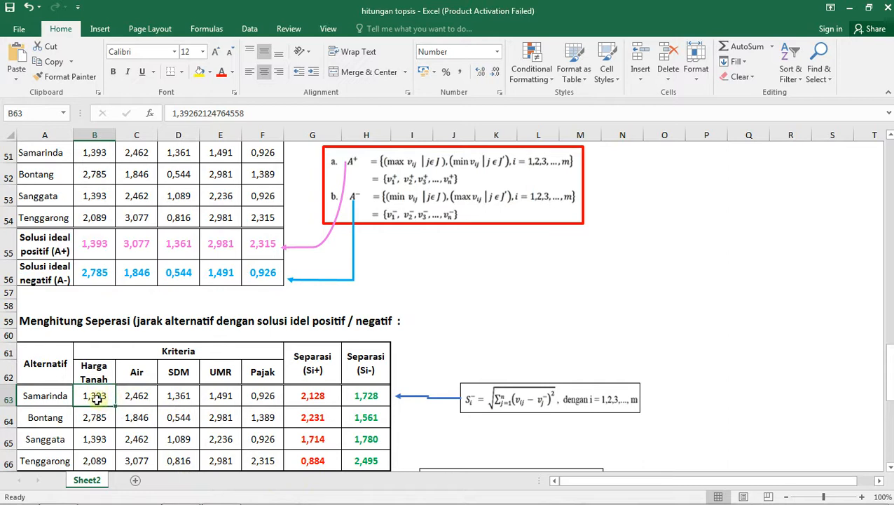
{"action": "left_click", "coordinate": [297, 395]}
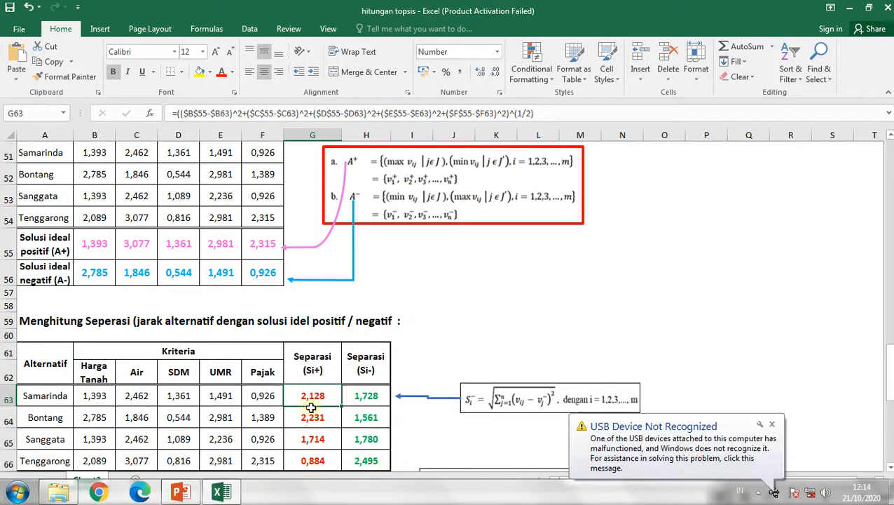
Dismiss the USB device notification and close its details dialog.
{"action": "left_click", "coordinate": [769, 431]}
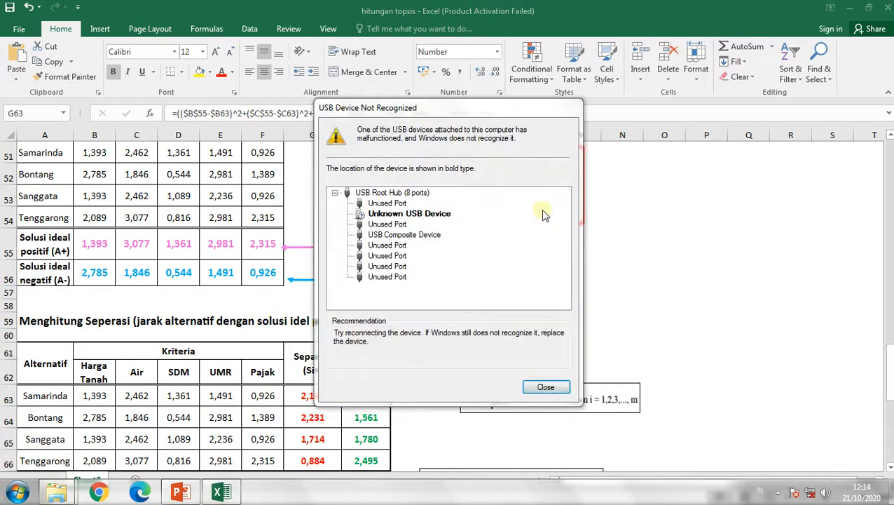
{"action": "left_click", "coordinate": [559, 388]}
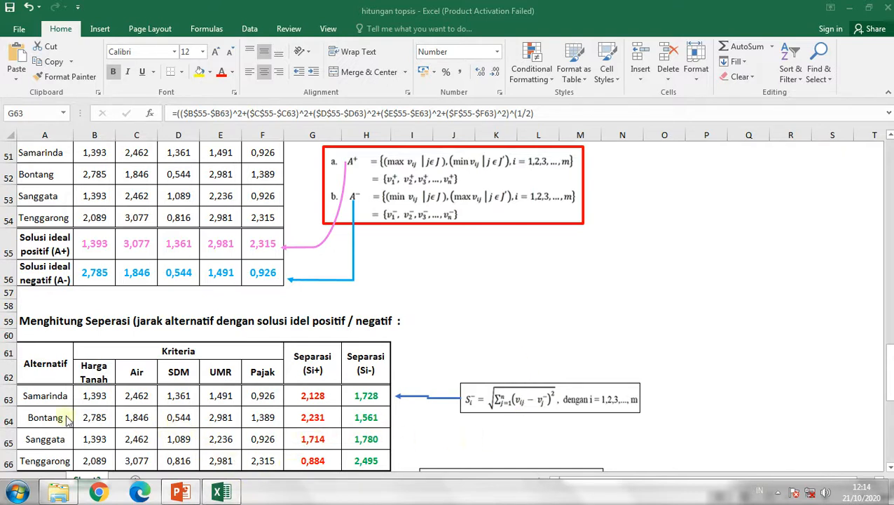
Examine Samarinda's Si+ formula in G63 with the cells it references, after viewing B63 and the Harga Tanah negative ideal in B56.
{"action": "left_click", "coordinate": [91, 397]}
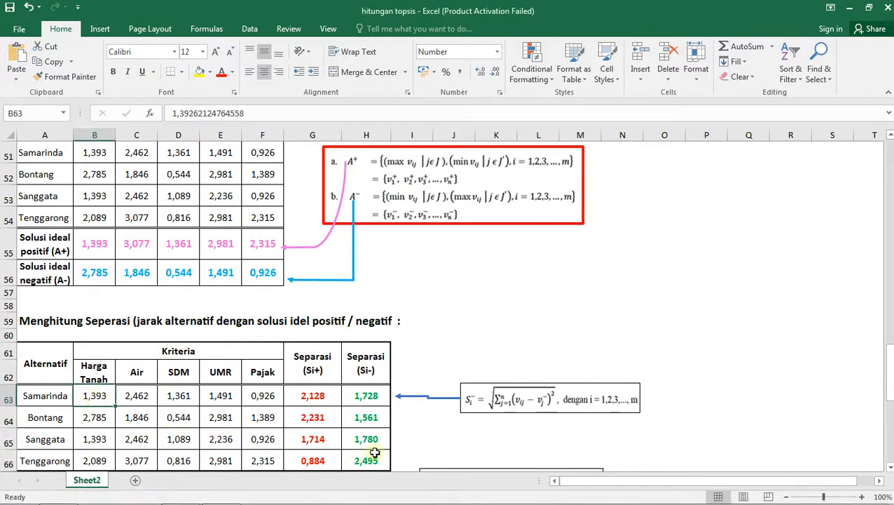
{"action": "left_click", "coordinate": [94, 274]}
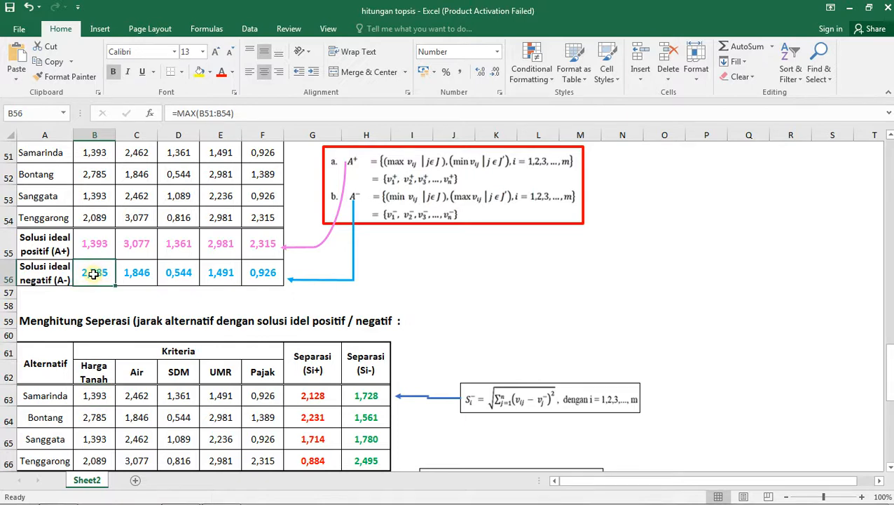
{"action": "left_click", "coordinate": [313, 393]}
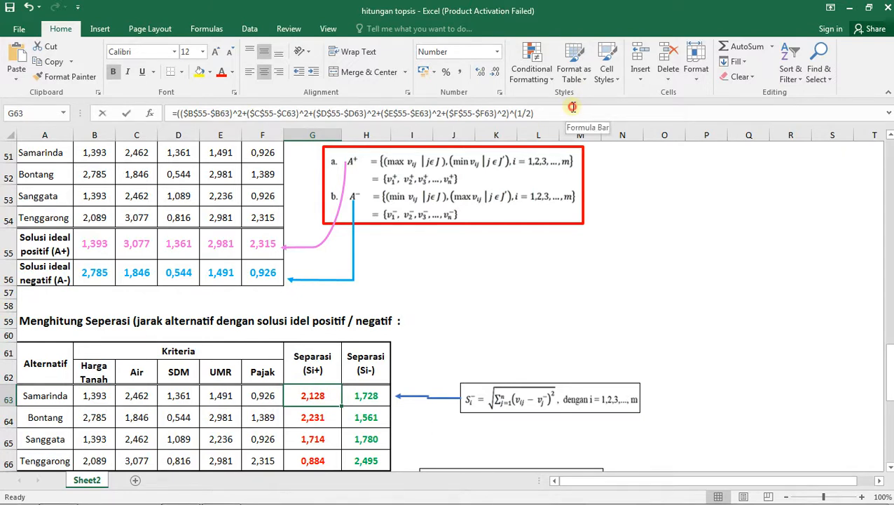
{"action": "left_click", "coordinate": [572, 107]}
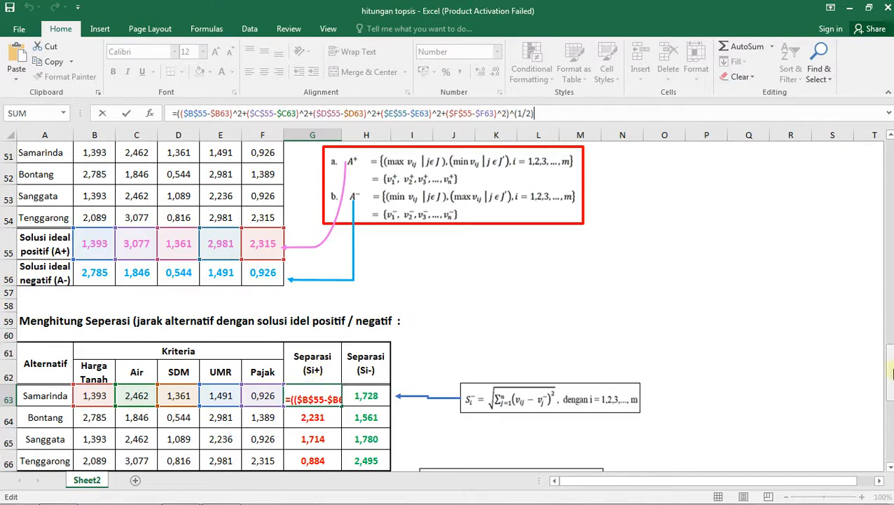
{"action": "left_click", "coordinate": [436, 359]}
Examine Samarinda's Si- formula in H63 with the cells it references, dismissing the USB device notification.
{"action": "left_click", "coordinate": [375, 392]}
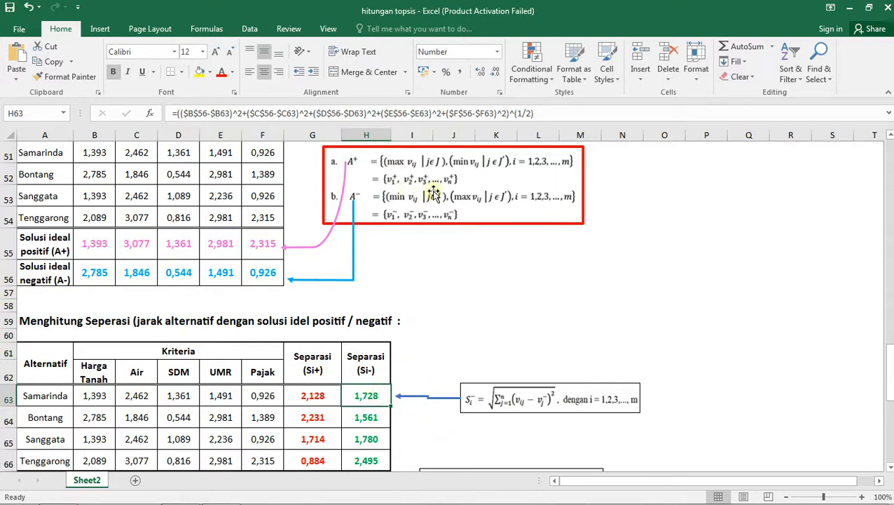
{"action": "left_click", "coordinate": [566, 113]}
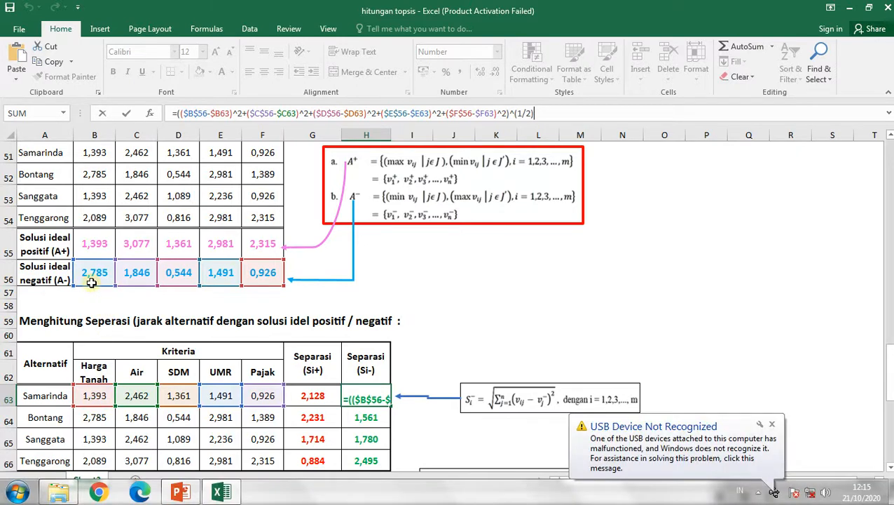
{"action": "left_click", "coordinate": [773, 425]}
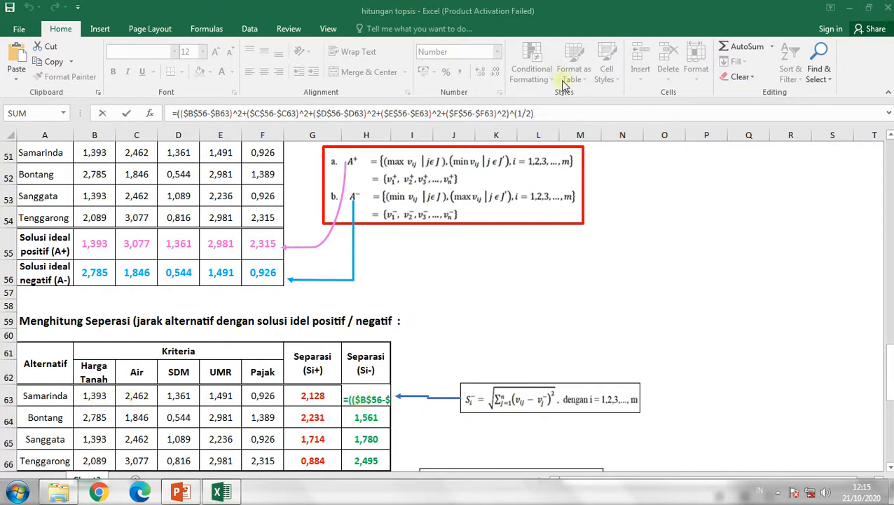
{"action": "left_click", "coordinate": [551, 112]}
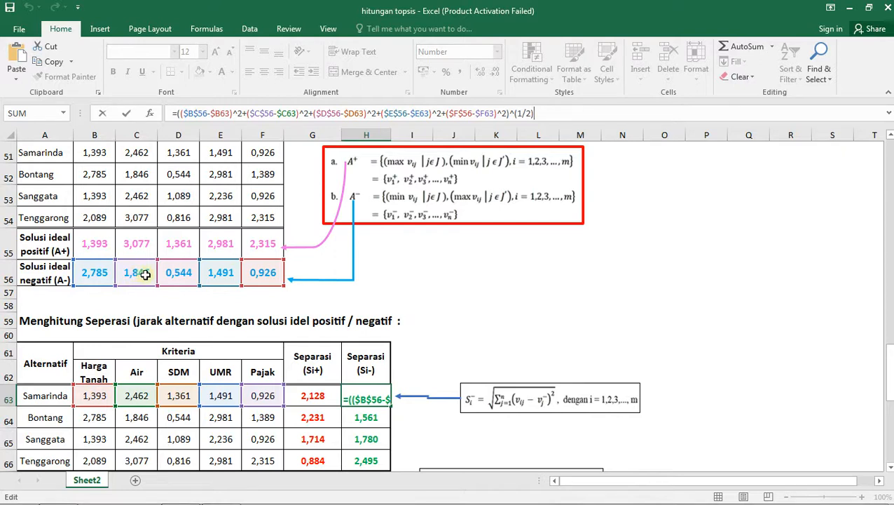
{"action": "left_click", "coordinate": [408, 382]}
{"action": "left_click", "coordinate": [374, 402]}
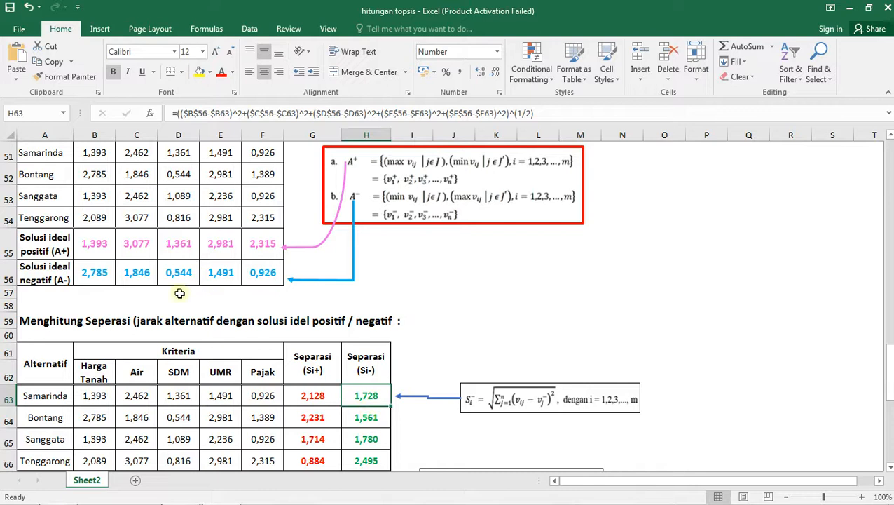
Compare Samarinda's values in B63:F63 with the negative ideal solution in B56:F56, criterion by criterion, and return to the Si- formula in H63.
{"action": "left_click", "coordinate": [85, 272]}
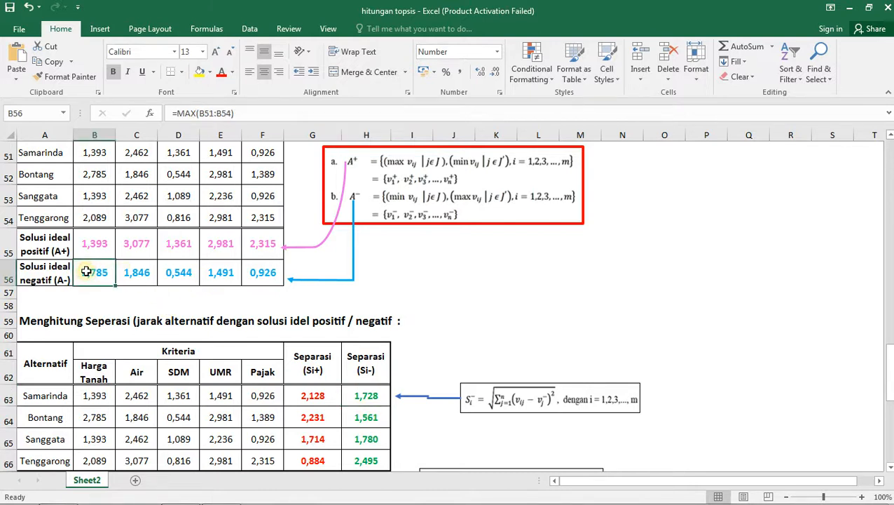
{"action": "left_click", "coordinate": [96, 398]}
{"action": "left_click", "coordinate": [94, 276]}
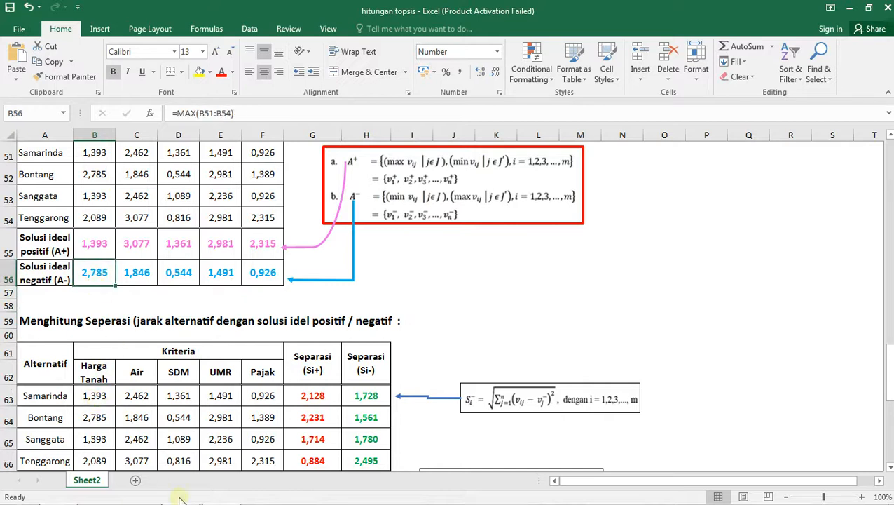
{"action": "left_click", "coordinate": [136, 398]}
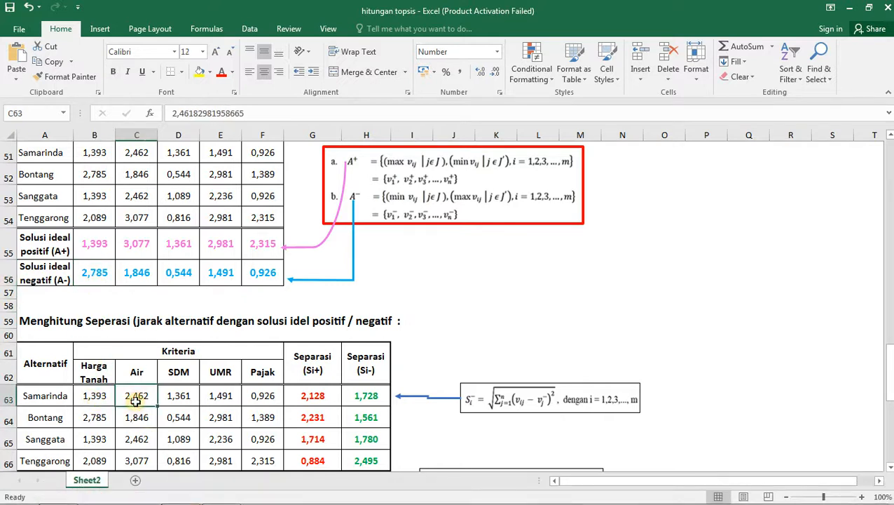
{"action": "left_click", "coordinate": [130, 277]}
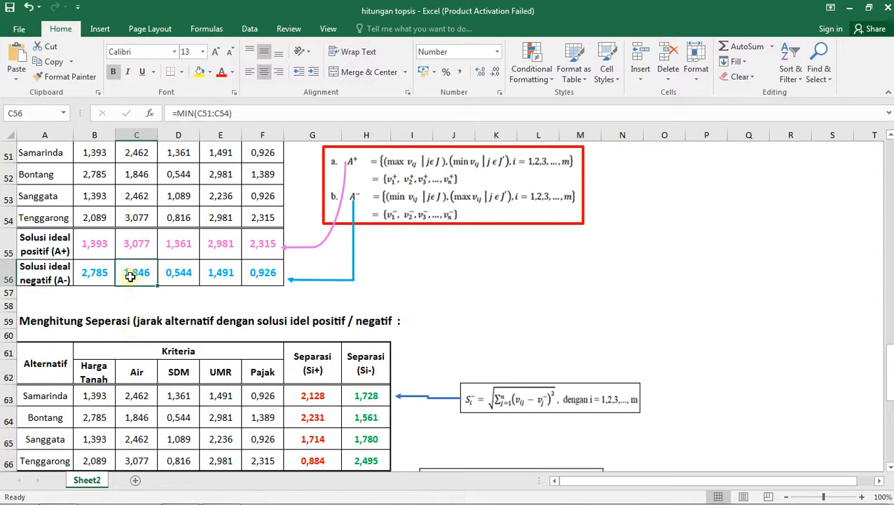
{"action": "left_click", "coordinate": [177, 394]}
{"action": "left_click", "coordinate": [171, 271]}
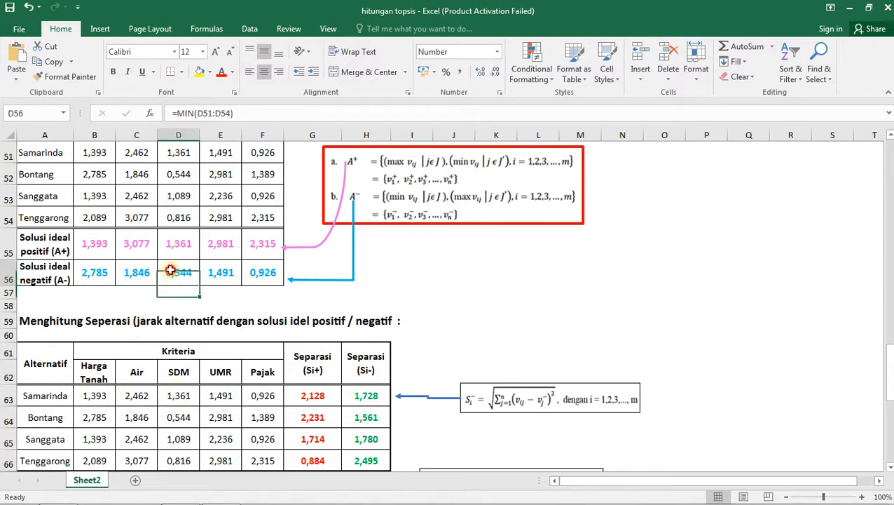
{"action": "left_click", "coordinate": [216, 397]}
{"action": "left_click", "coordinate": [213, 273]}
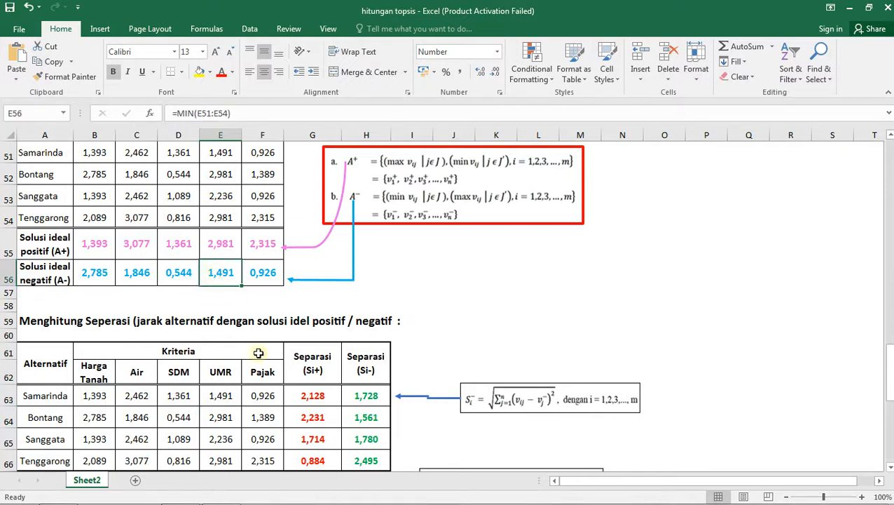
{"action": "left_click", "coordinate": [265, 396]}
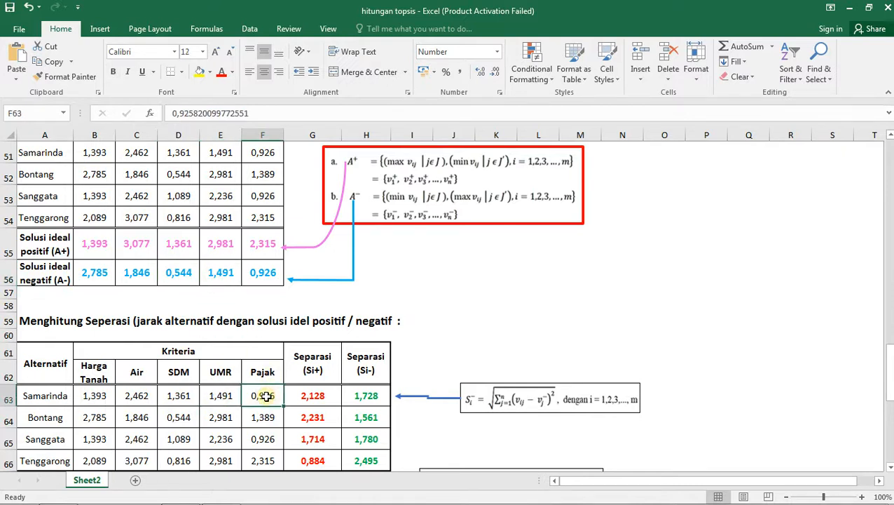
{"action": "left_click", "coordinate": [256, 274]}
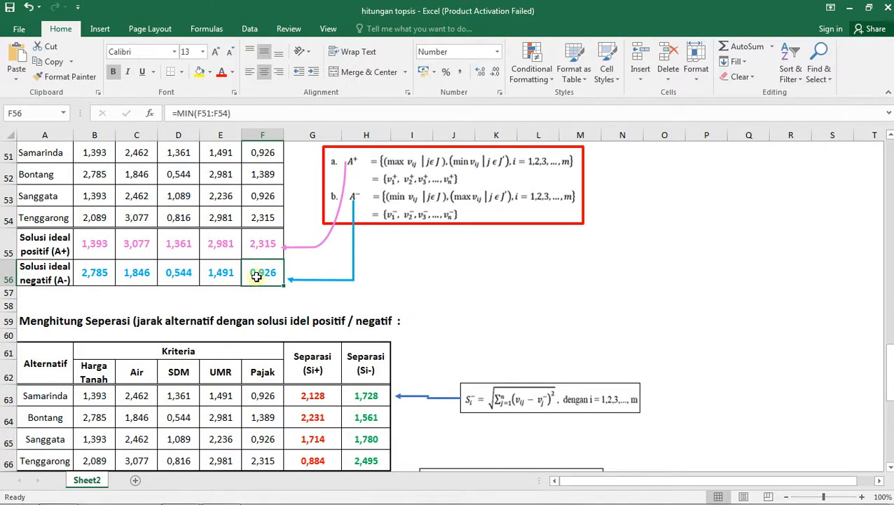
{"action": "left_click", "coordinate": [356, 396]}
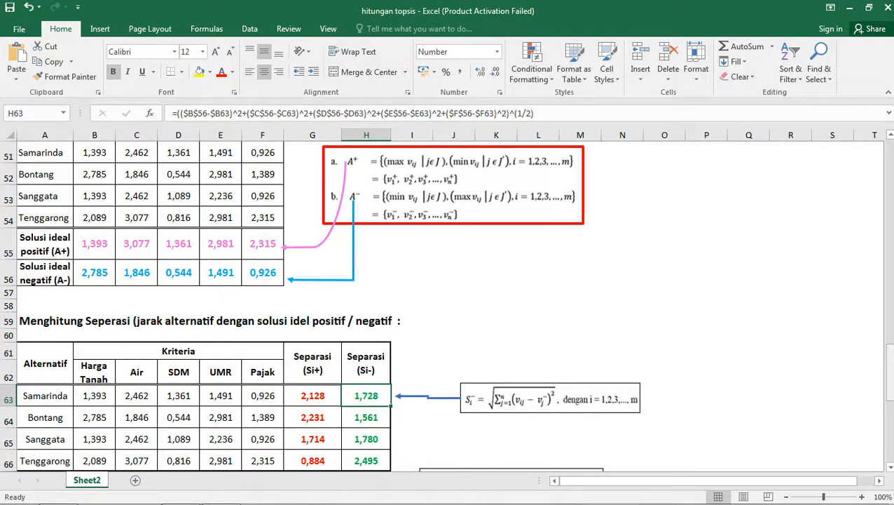
Review the Si+ and Si- equations and view Samarinda's Nilai Preferensi formula in G74 of the relative closeness table.
{"action": "scroll", "coordinate": [448, 305], "scroll_direction": "down", "scroll_amount": 2}
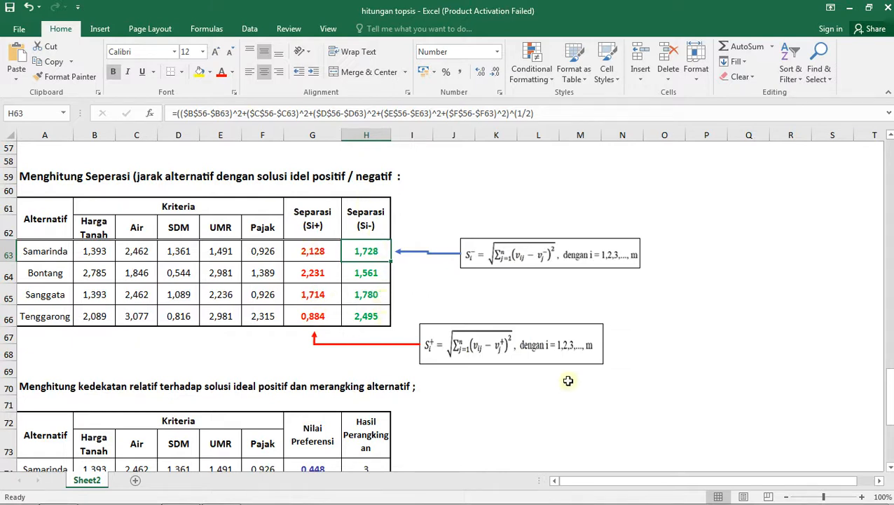
{"action": "left_click_drag", "start_coordinate": [889, 391], "coordinate": [891, 415]}
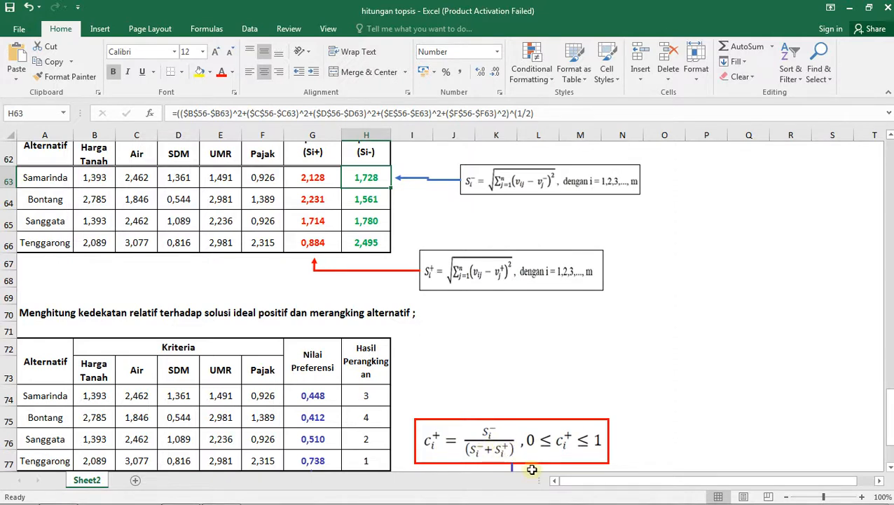
{"action": "left_click", "coordinate": [319, 399]}
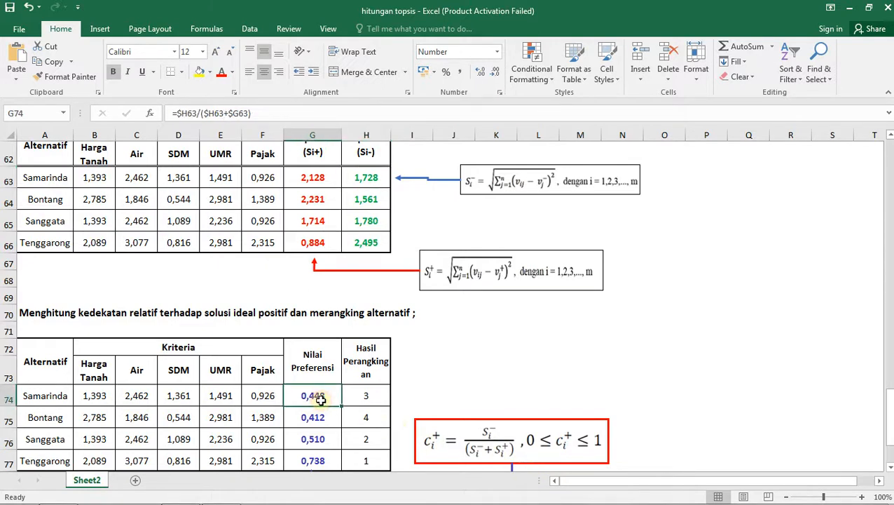
Examine Samarinda's Nilai Preferensi formula in G74 with the Si+ and Si- cells it references.
{"action": "left_click", "coordinate": [268, 113]}
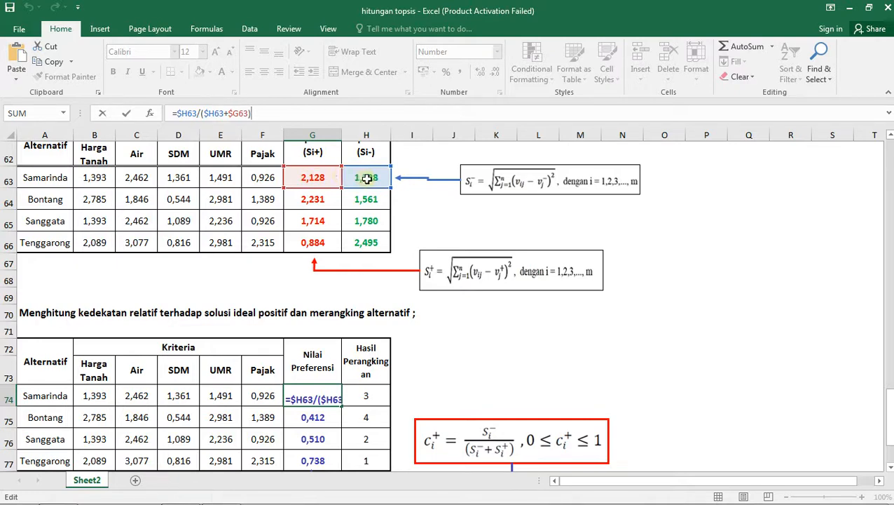
{"action": "key", "text": "Return"}
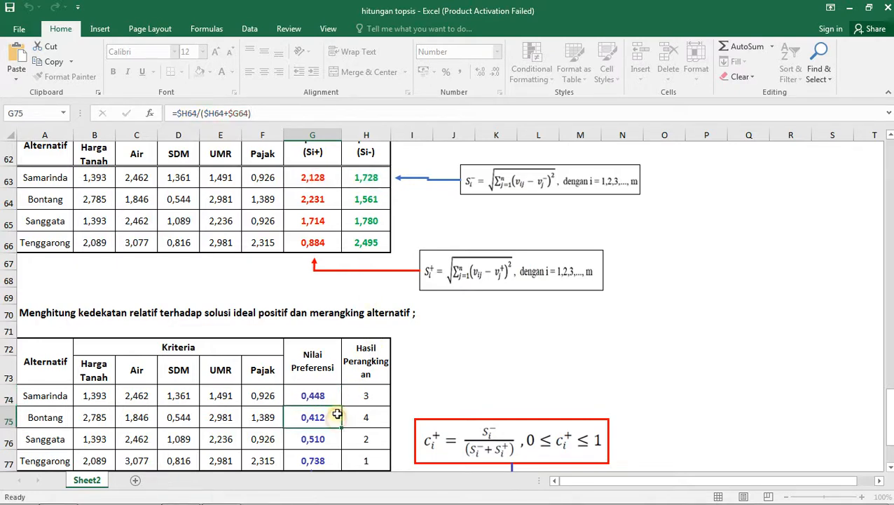
{"action": "left_click", "coordinate": [332, 399]}
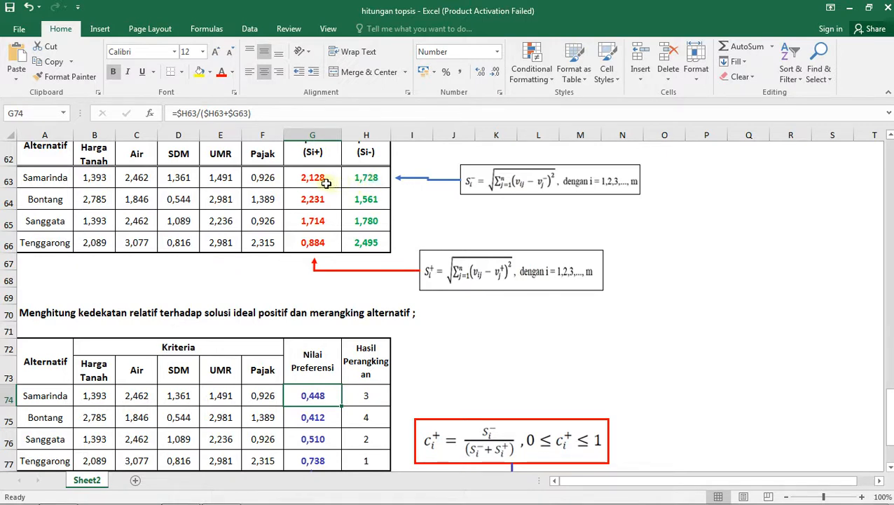
View the Nilai Preferensi formulas of Bontang, Sanggata and Tenggarong in G75:G77, along with the ranking and the conclusion beneath the table.
{"action": "left_click", "coordinate": [324, 415]}
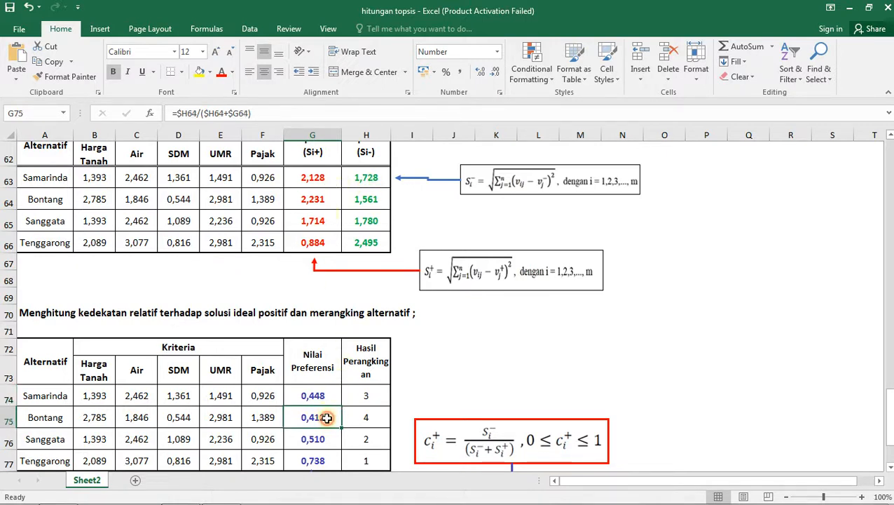
{"action": "left_click", "coordinate": [333, 440]}
{"action": "left_click", "coordinate": [333, 464]}
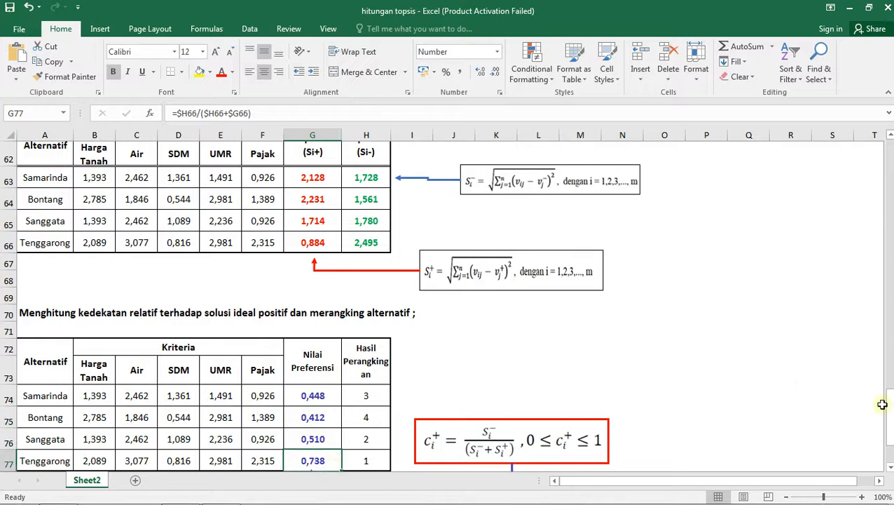
{"action": "left_click_drag", "start_coordinate": [891, 419], "coordinate": [889, 422]}
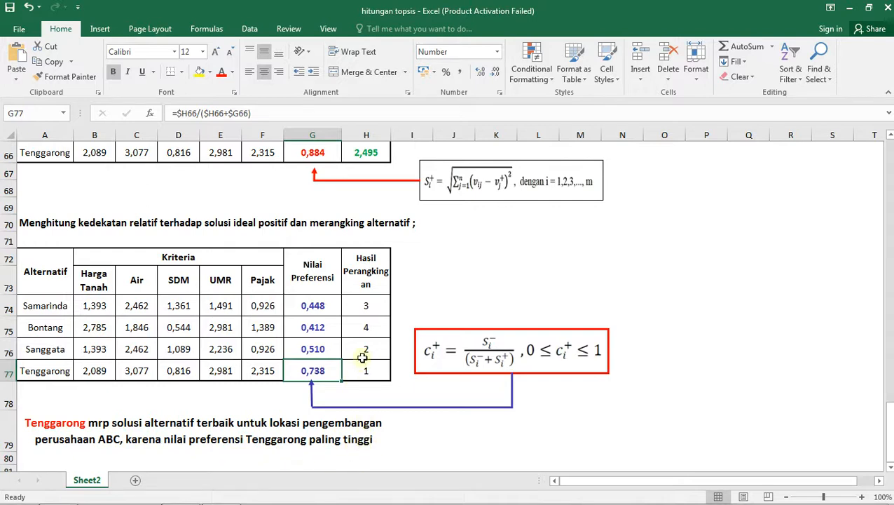
Return to the initial decision matrix and view the Harga Tanah |Xn| formula in B25, leaving empty cell J22 selected.
{"action": "scroll", "coordinate": [401, 335], "scroll_direction": "up", "scroll_amount": 10}
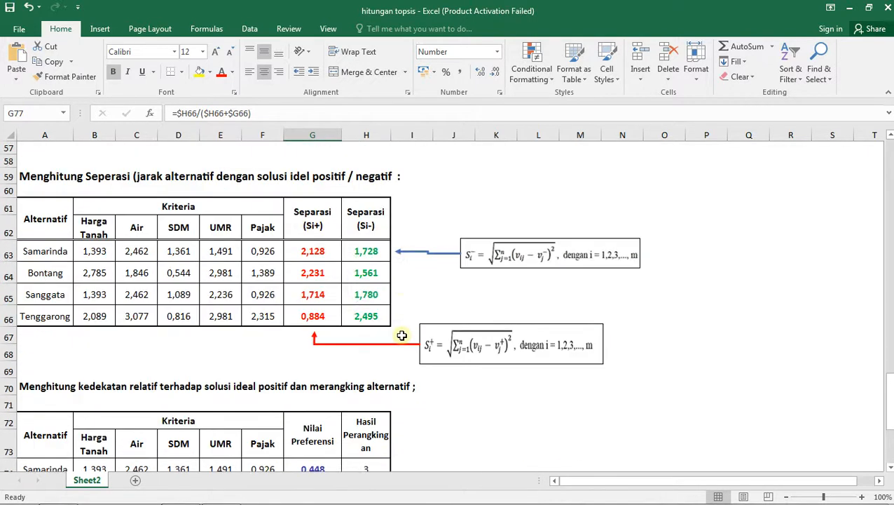
{"action": "scroll", "coordinate": [406, 356], "scroll_direction": "up", "scroll_amount": 12}
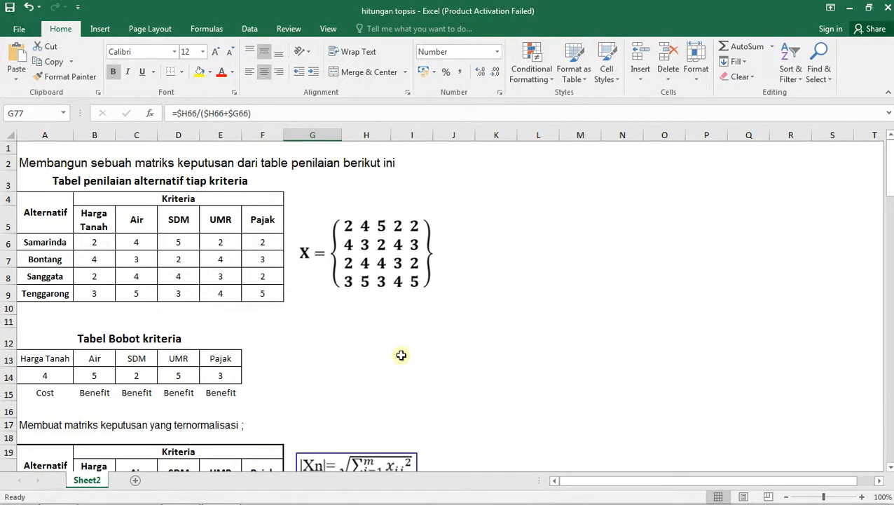
{"action": "scroll", "coordinate": [238, 391], "scroll_direction": "down", "scroll_amount": 4}
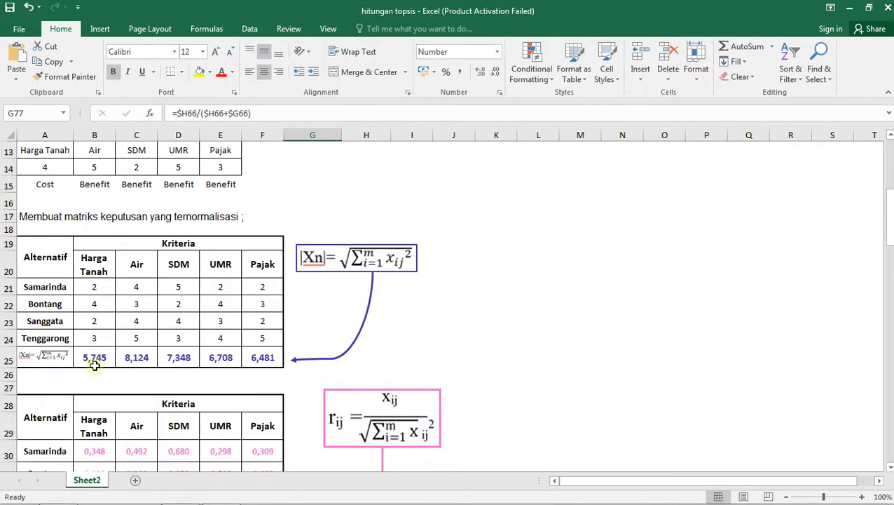
{"action": "left_click", "coordinate": [94, 359]}
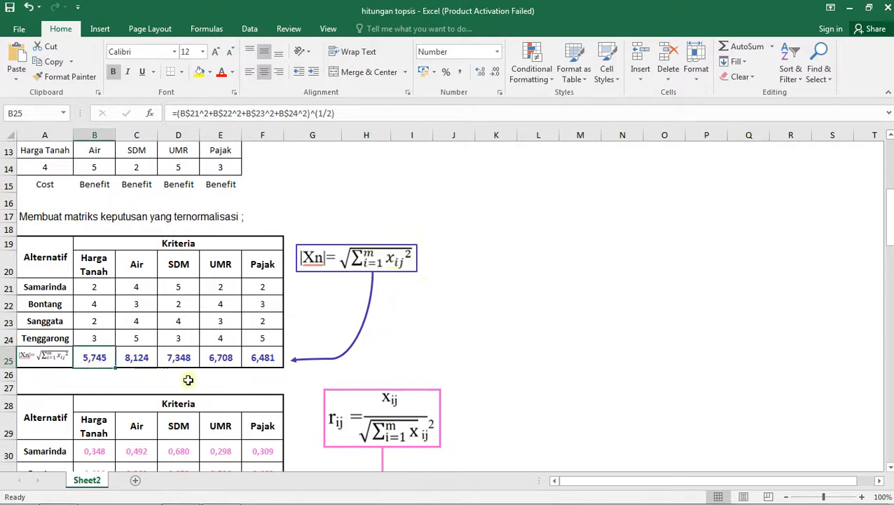
{"action": "left_click", "coordinate": [460, 302]}
Review the calculation stages from the assessment table through the normalised, weighted and ideal solution matrices to the final ranking and conclusion.
{"action": "scroll", "coordinate": [459, 302], "scroll_direction": "down", "scroll_amount": 2}
{"action": "scroll", "coordinate": [460, 301], "scroll_direction": "down", "scroll_amount": 3}
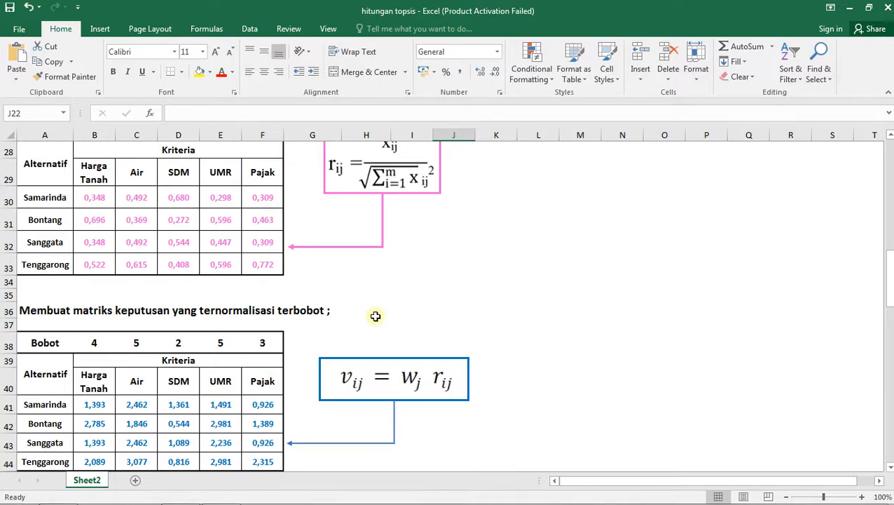
{"action": "scroll", "coordinate": [252, 341], "scroll_direction": "up", "scroll_amount": 6}
{"action": "scroll", "coordinate": [256, 338], "scroll_direction": "up", "scroll_amount": 3}
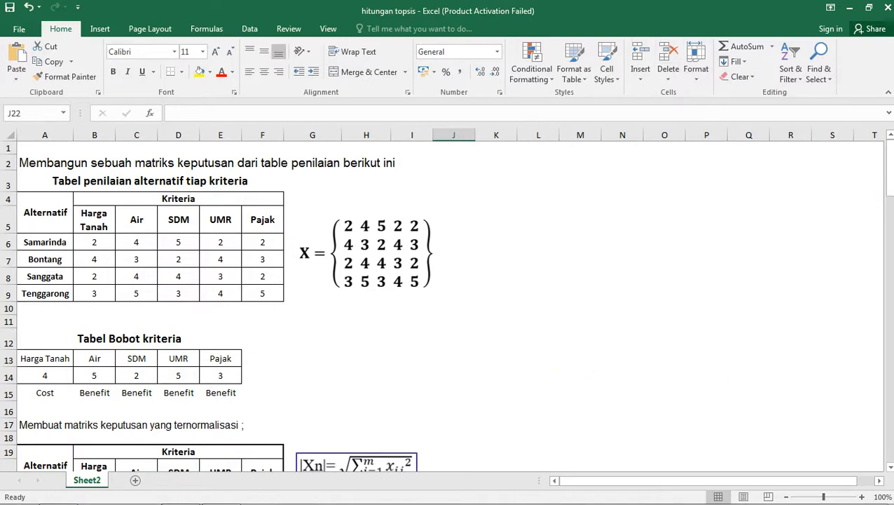
{"action": "left_click_drag", "start_coordinate": [890, 181], "coordinate": [890, 362]}
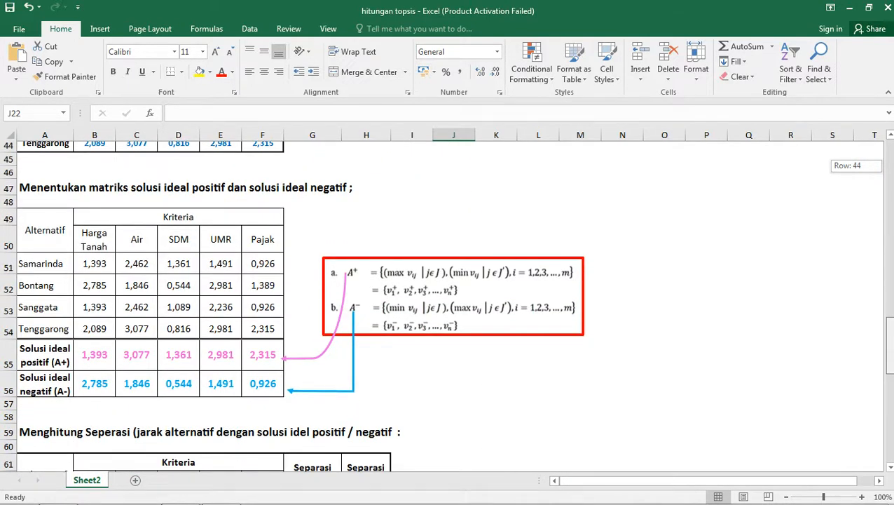
{"action": "left_click_drag", "start_coordinate": [890, 361], "coordinate": [890, 289]}
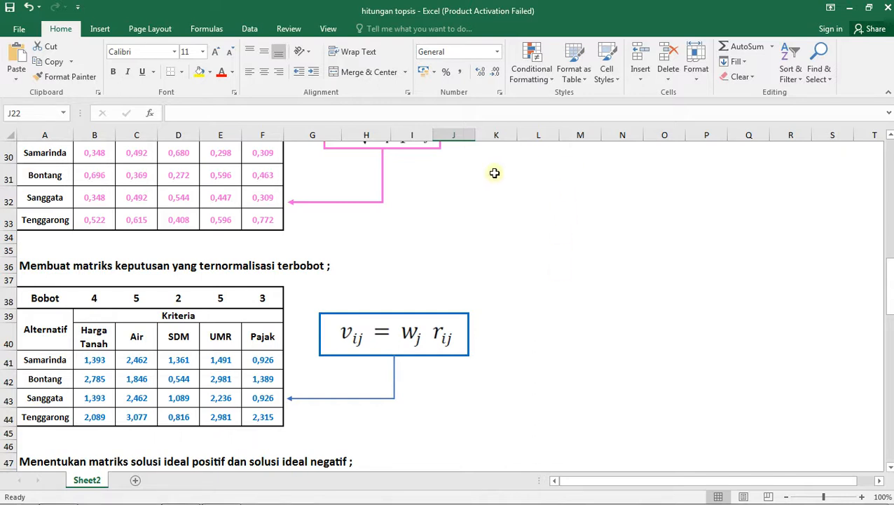
{"action": "scroll", "coordinate": [389, 341], "scroll_direction": "down", "scroll_amount": 11}
{"action": "scroll", "coordinate": [367, 389], "scroll_direction": "down", "scroll_amount": 3}
{"action": "scroll", "coordinate": [384, 253], "scroll_direction": "up", "scroll_amount": 2}
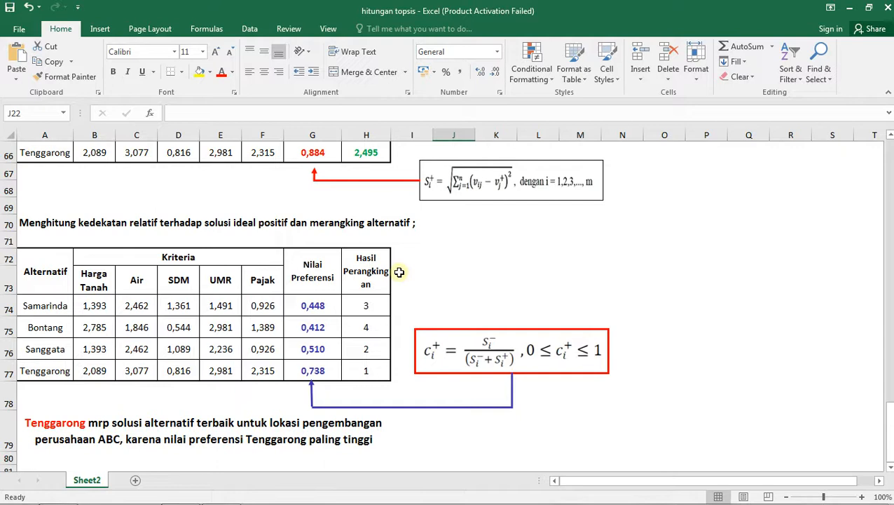
Look back over the stages from the ranking table through the ideal solutions and normalised matrices to the initial assessment and criteria weight tables.
{"action": "scroll", "coordinate": [762, 445], "scroll_direction": "up", "scroll_amount": 4}
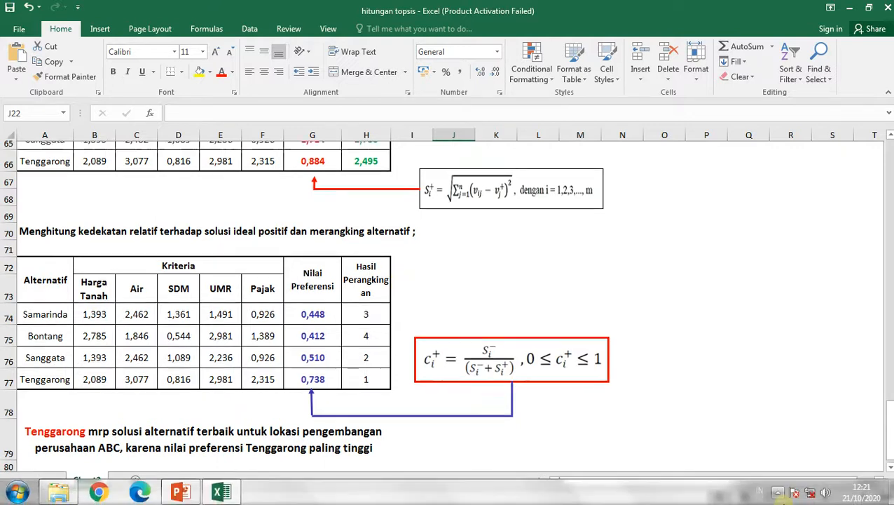
{"action": "scroll", "coordinate": [483, 229], "scroll_direction": "up", "scroll_amount": 3}
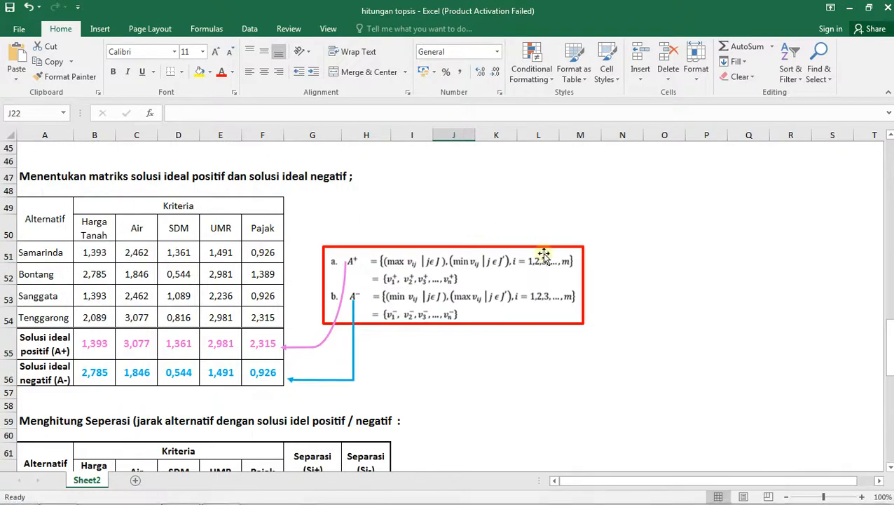
{"action": "scroll", "coordinate": [545, 253], "scroll_direction": "up", "scroll_amount": 2}
{"action": "scroll", "coordinate": [548, 253], "scroll_direction": "up", "scroll_amount": 5}
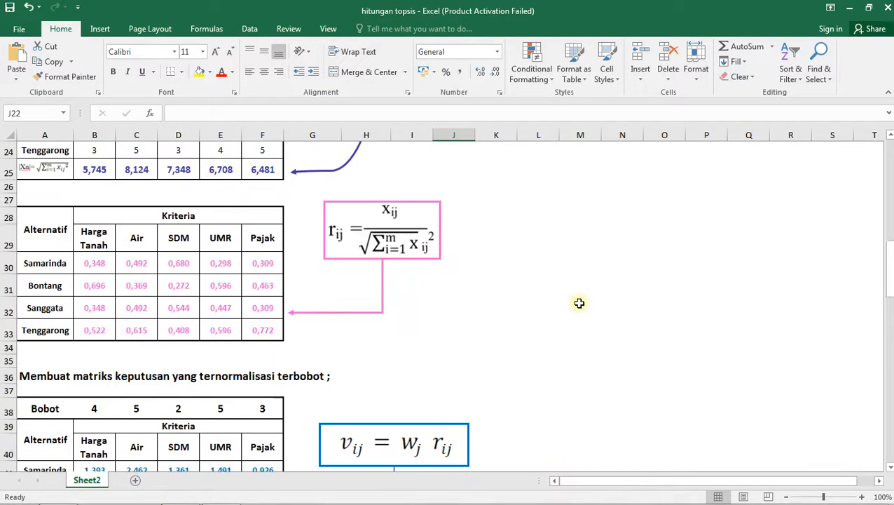
{"action": "scroll", "coordinate": [539, 305], "scroll_direction": "up", "scroll_amount": 2}
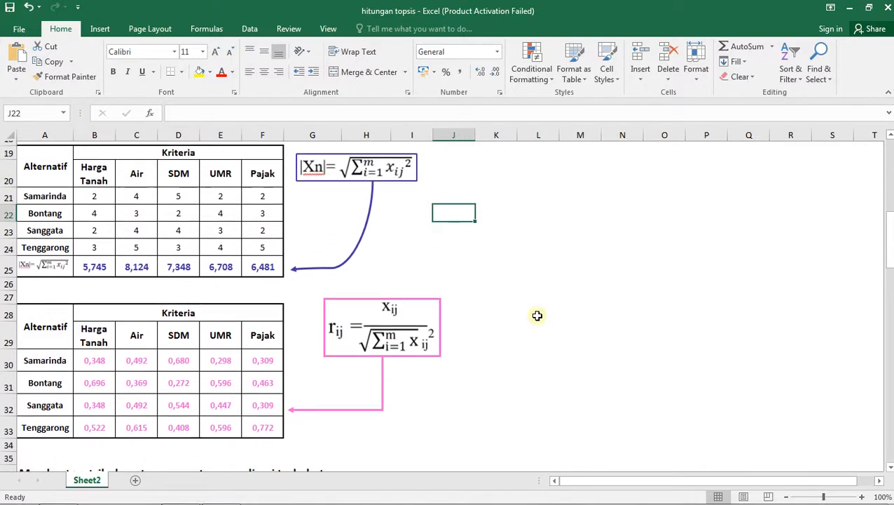
{"action": "scroll", "coordinate": [562, 341], "scroll_direction": "down", "scroll_amount": 3}
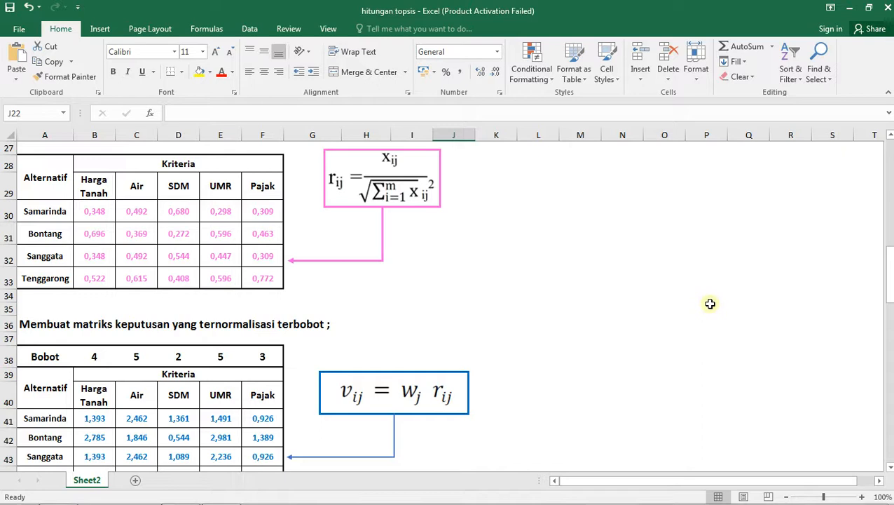
{"action": "left_click_drag", "start_coordinate": [889, 274], "coordinate": [818, 172]}
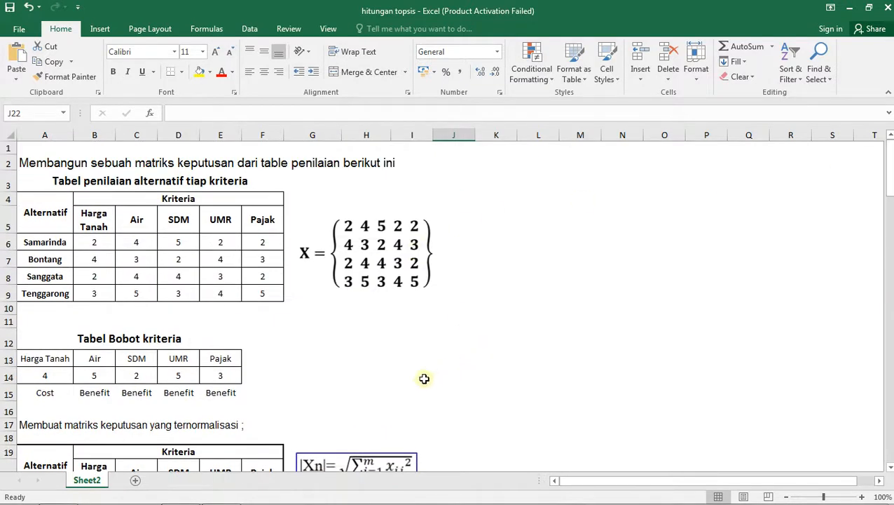